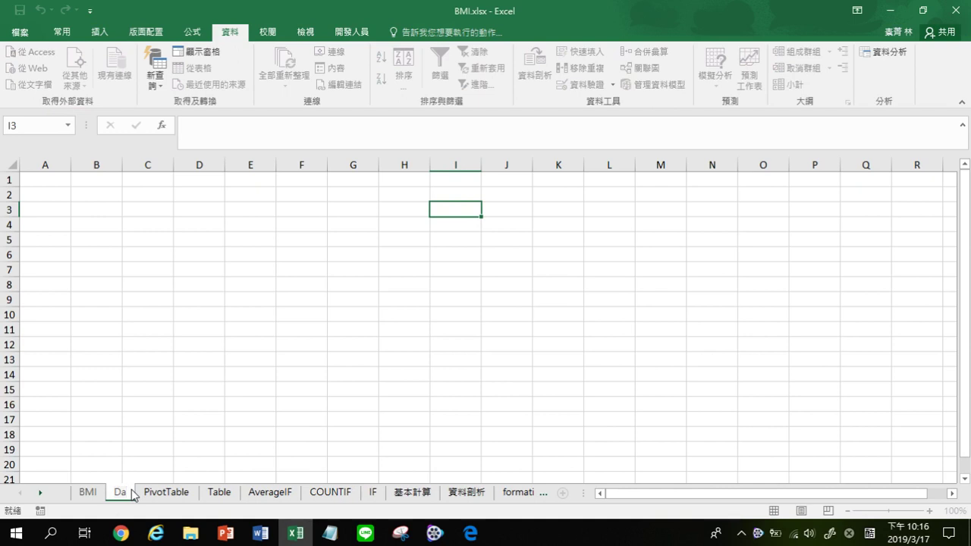
Rename the worksheet as Dashboard and view the source data on the Table sheet
{"action": "type", "text": "shboard"}
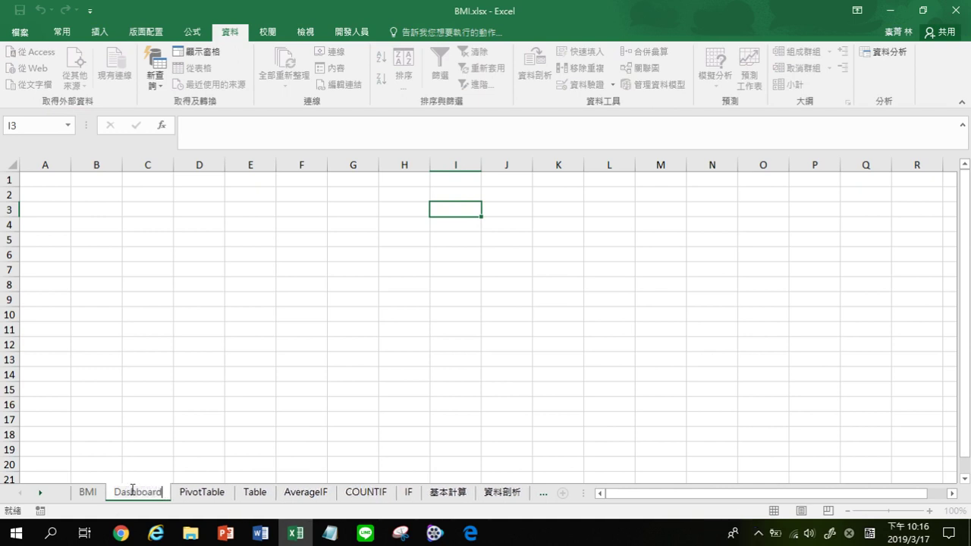
{"action": "left_click", "coordinate": [49, 195]}
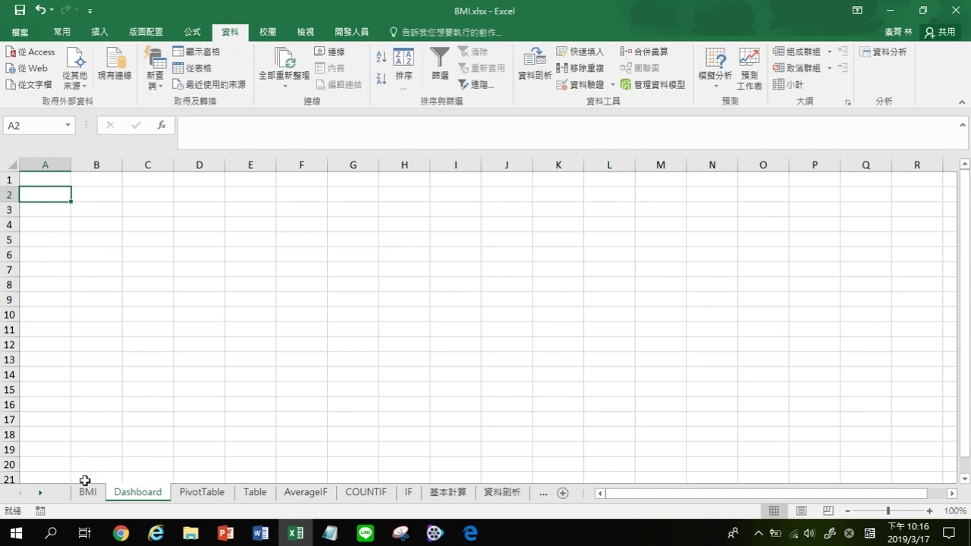
{"action": "left_click", "coordinate": [255, 493]}
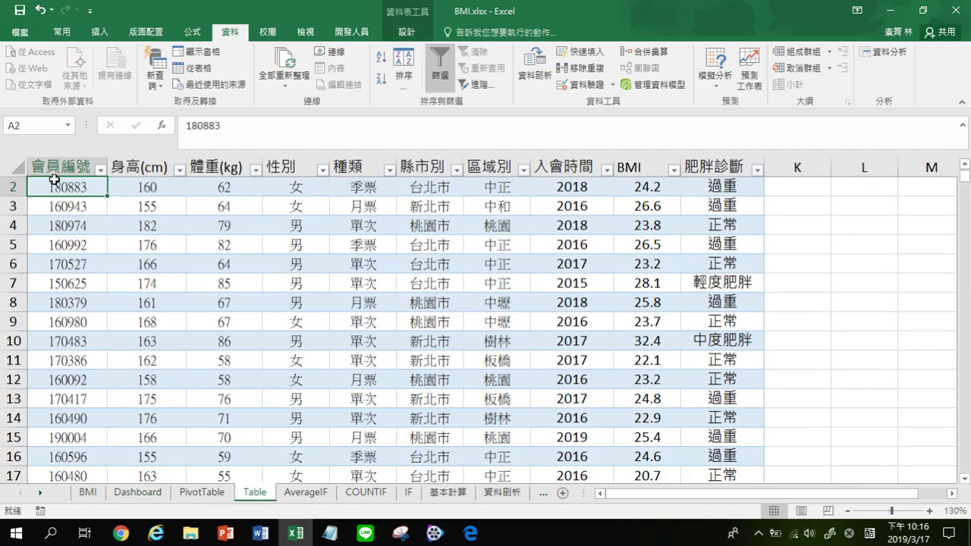
{"action": "left_click", "coordinate": [138, 495]}
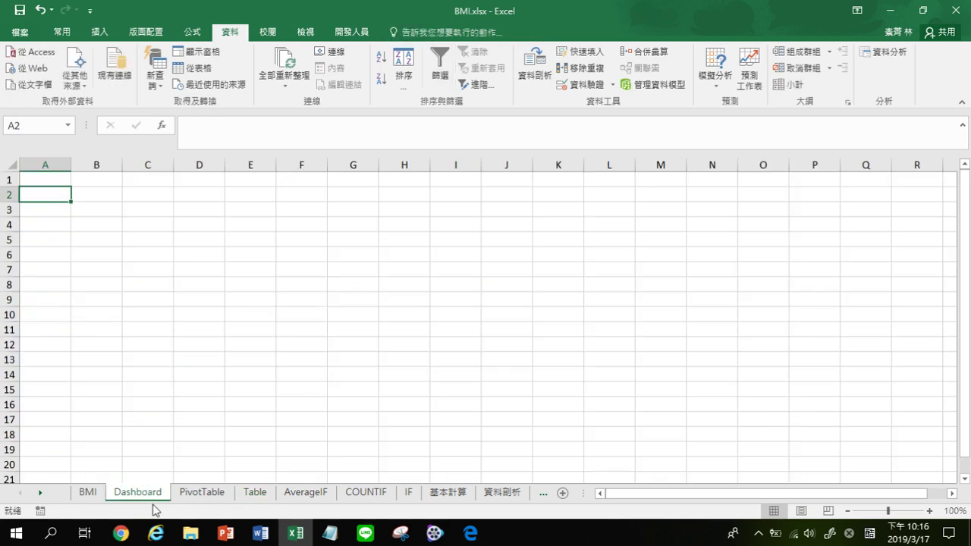
Insert a pivot table based on the BMI table at cell A11 of the existing Dashboard sheet
{"action": "left_click", "coordinate": [48, 327]}
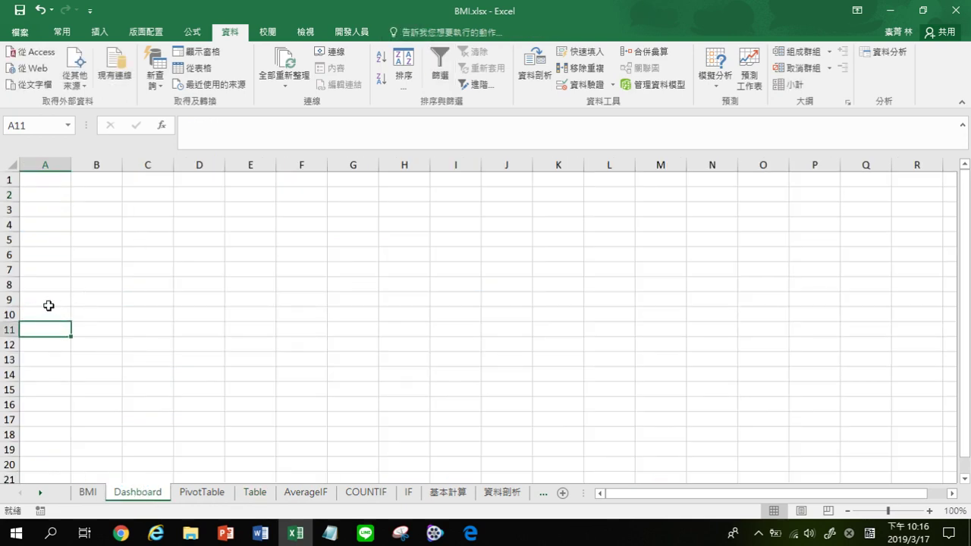
{"action": "left_click", "coordinate": [101, 33]}
{"action": "left_click", "coordinate": [29, 76]}
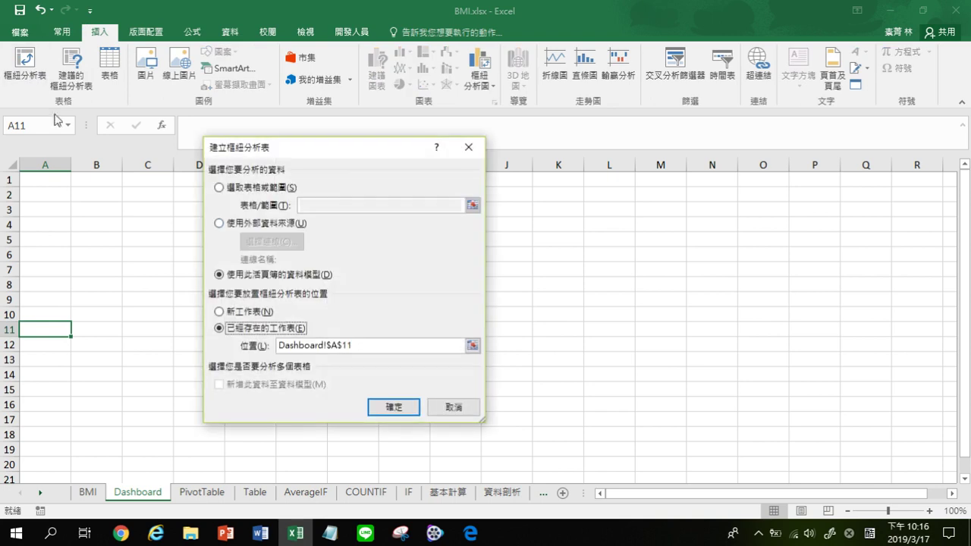
{"action": "left_click", "coordinate": [224, 188]}
{"action": "left_click", "coordinate": [328, 204]}
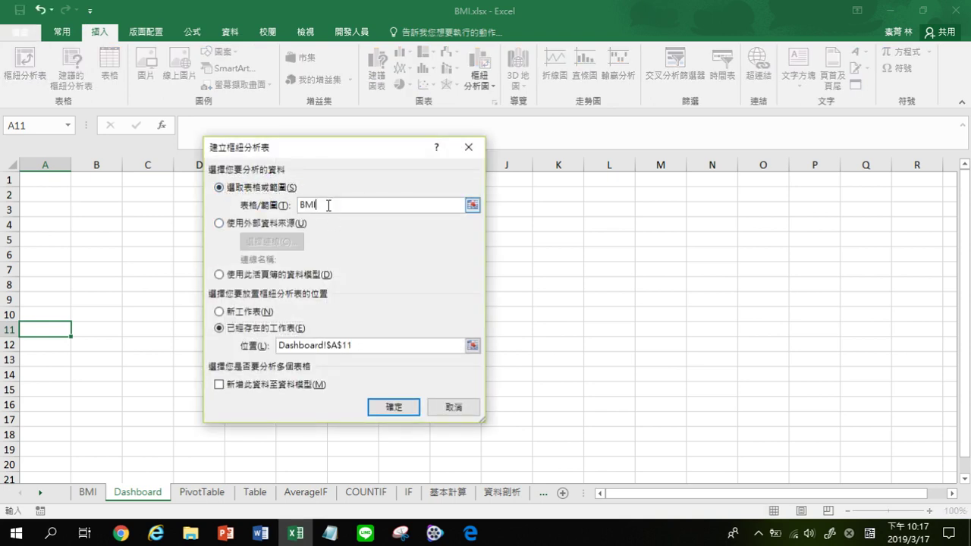
{"action": "left_click", "coordinate": [394, 410]}
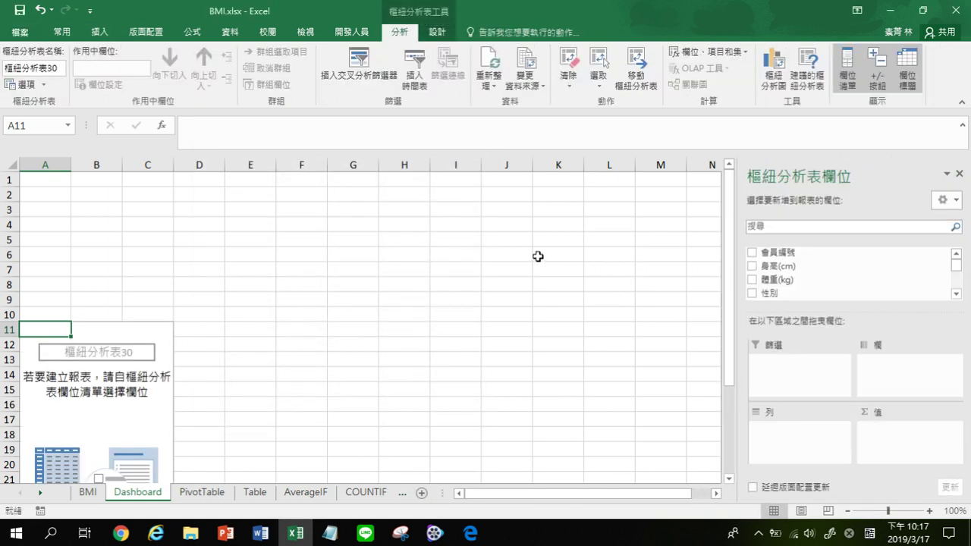
Check the example 1-27 requirements in PowerPoint and place the 肥胖診斷 field in the pivot table's rows
{"action": "scroll", "coordinate": [692, 263], "scroll_direction": "down", "scroll_amount": 3}
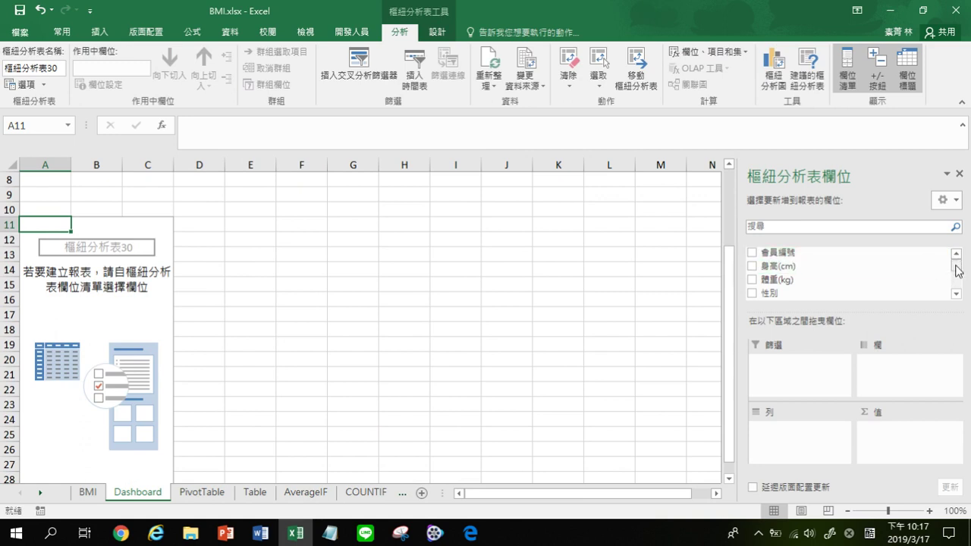
{"action": "left_click_drag", "start_coordinate": [957, 271], "coordinate": [960, 292]}
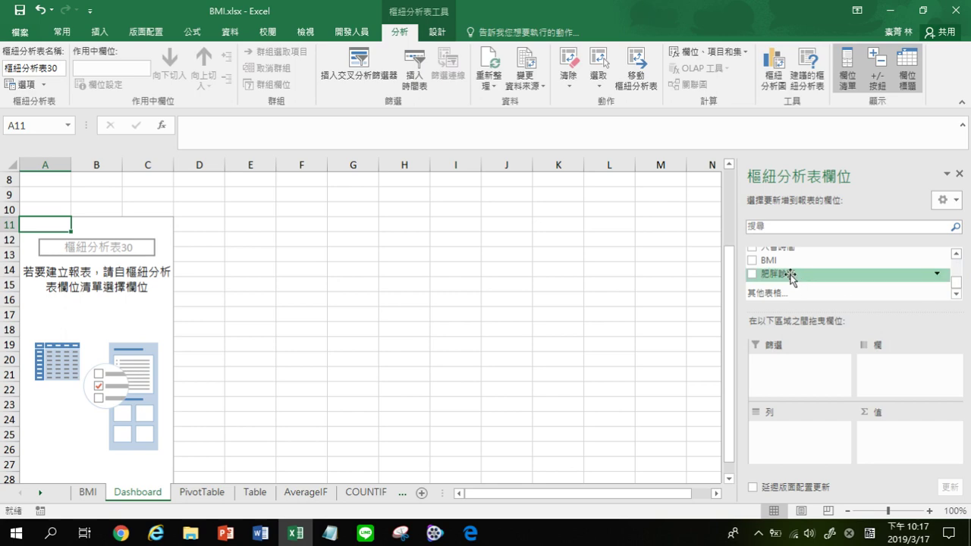
{"action": "left_click", "coordinate": [225, 534]}
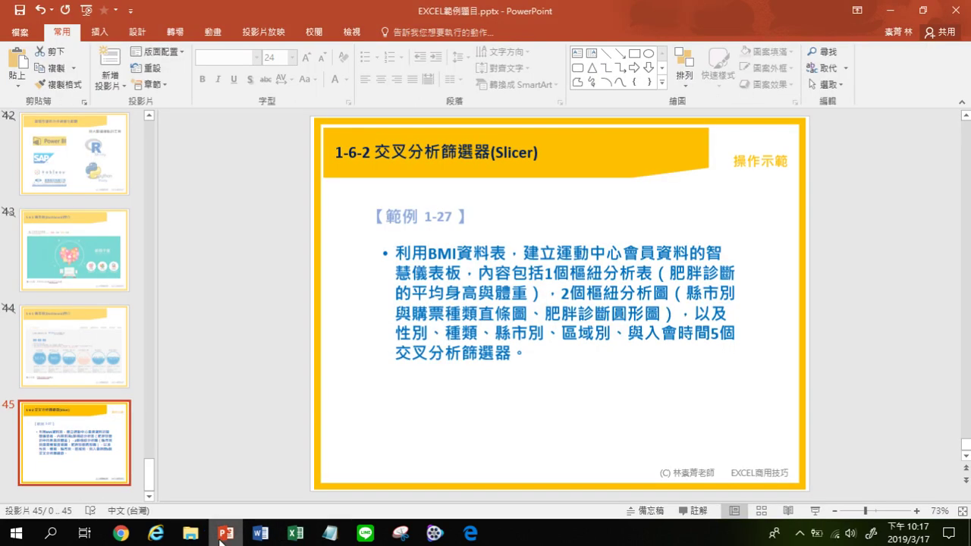
{"action": "left_click", "coordinate": [295, 534]}
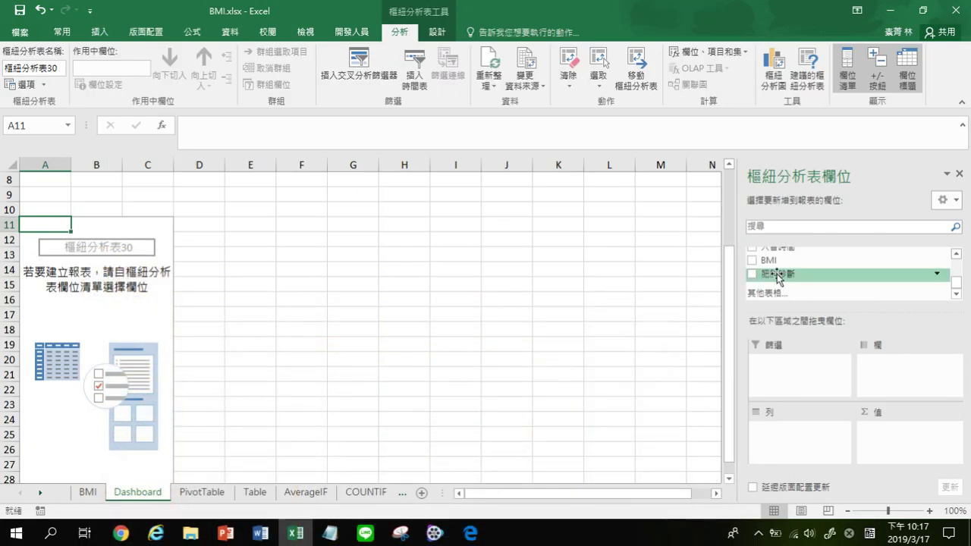
{"action": "left_click_drag", "start_coordinate": [781, 273], "coordinate": [781, 434]}
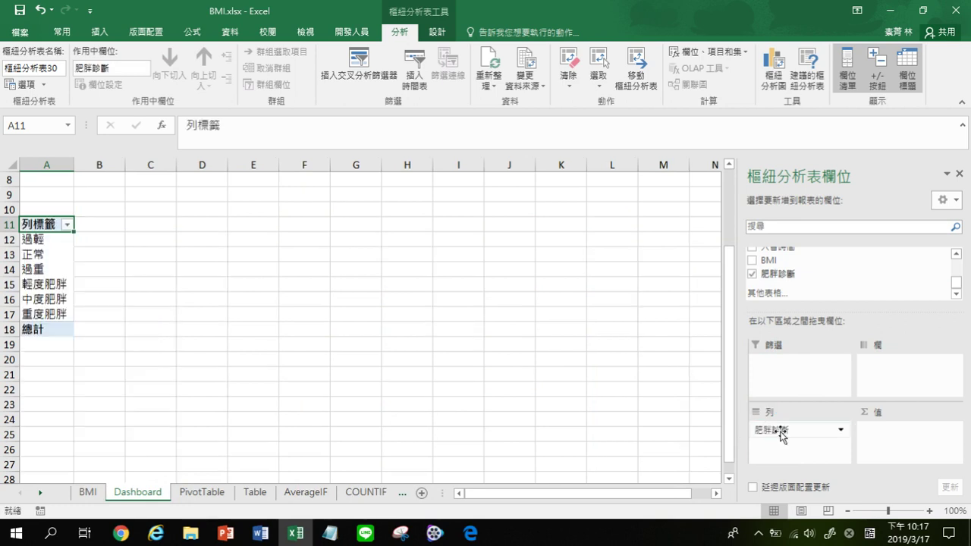
{"action": "left_click_drag", "start_coordinate": [789, 274], "coordinate": [842, 281]}
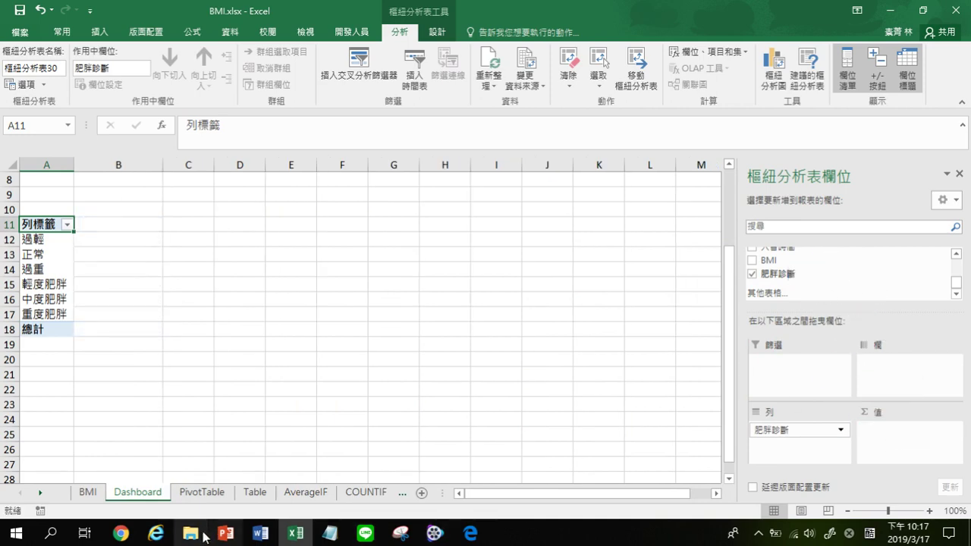
Recheck the requirements in PowerPoint and add 身高(cm) and 體重(kg) to the pivot table's values
{"action": "left_click", "coordinate": [226, 535]}
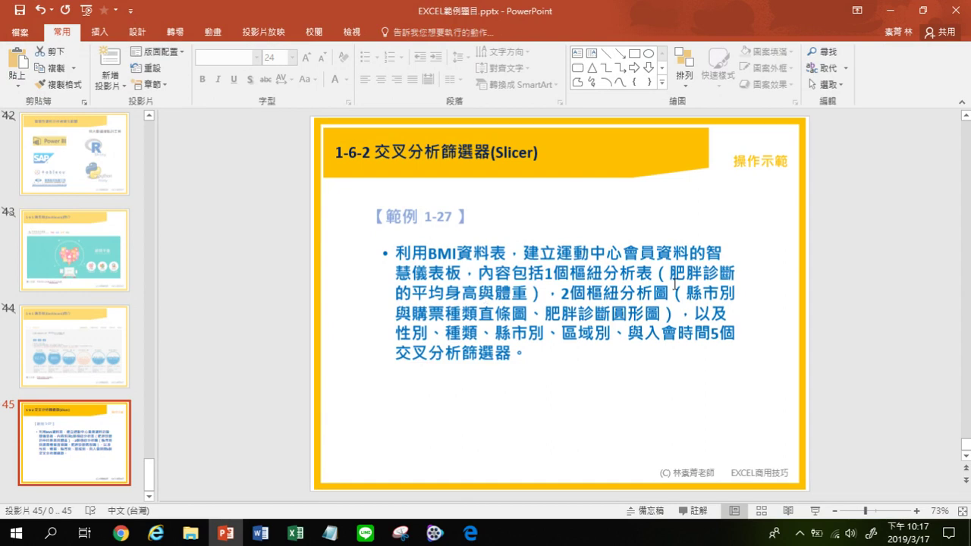
{"action": "left_click", "coordinate": [294, 535]}
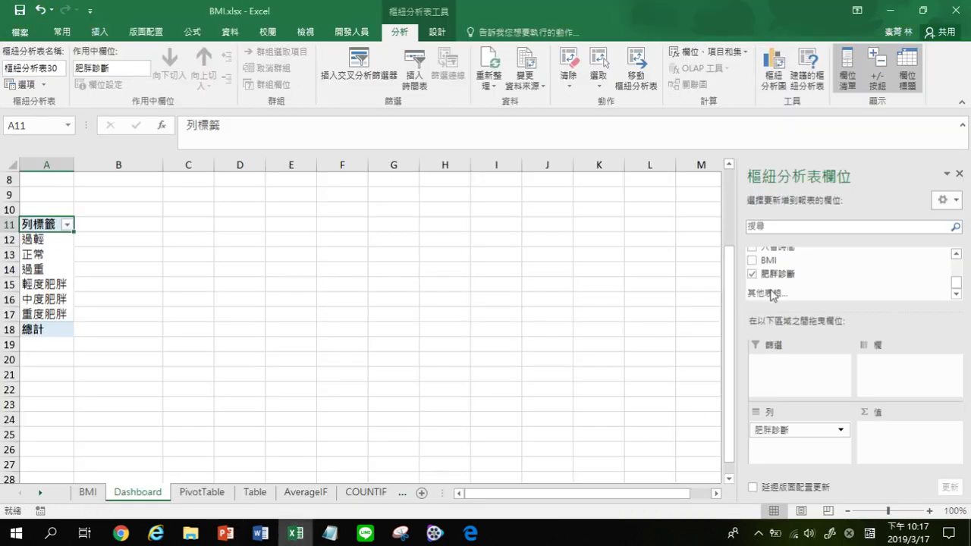
{"action": "scroll", "coordinate": [941, 273], "scroll_direction": "up", "scroll_amount": 5}
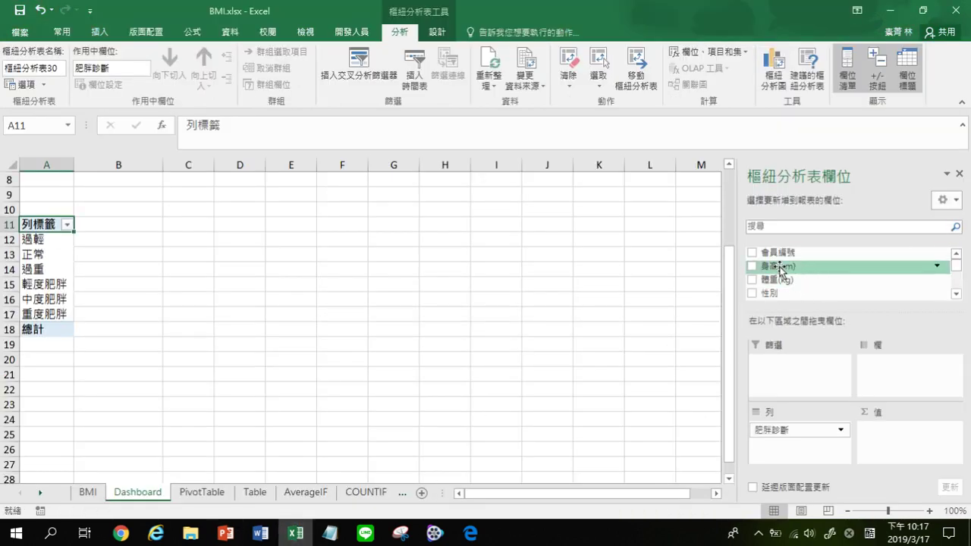
{"action": "left_click_drag", "start_coordinate": [778, 265], "coordinate": [853, 410]}
{"action": "left_click_drag", "start_coordinate": [781, 282], "coordinate": [948, 444]}
Summarize the 身高(cm) value field by average (平均值) and name it 平均身高(cm)
{"action": "left_click", "coordinate": [952, 430]}
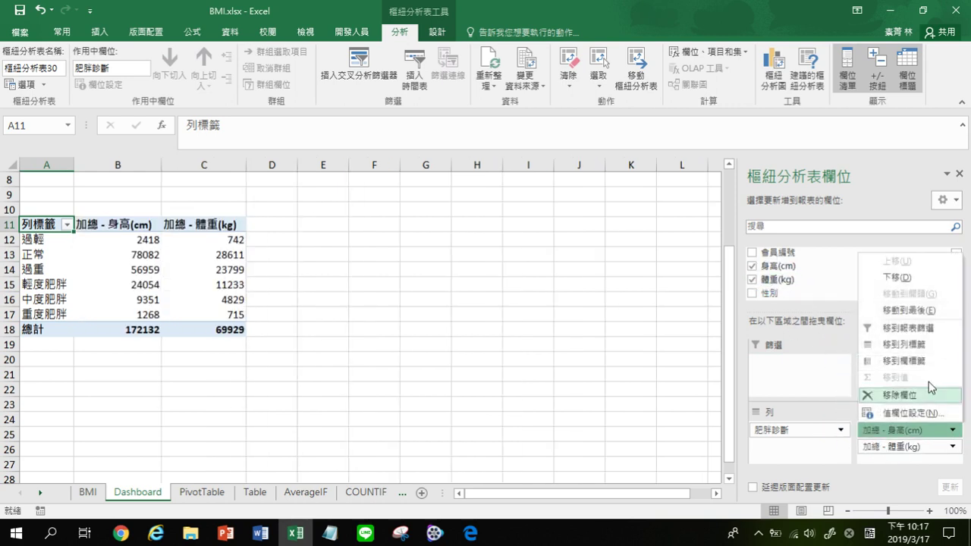
{"action": "left_click", "coordinate": [903, 412]}
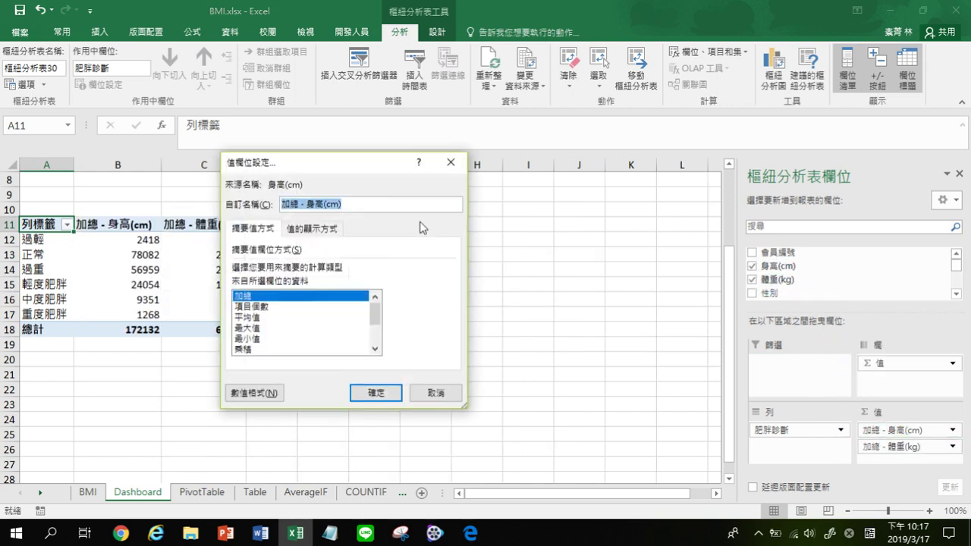
{"action": "left_click", "coordinate": [264, 317]}
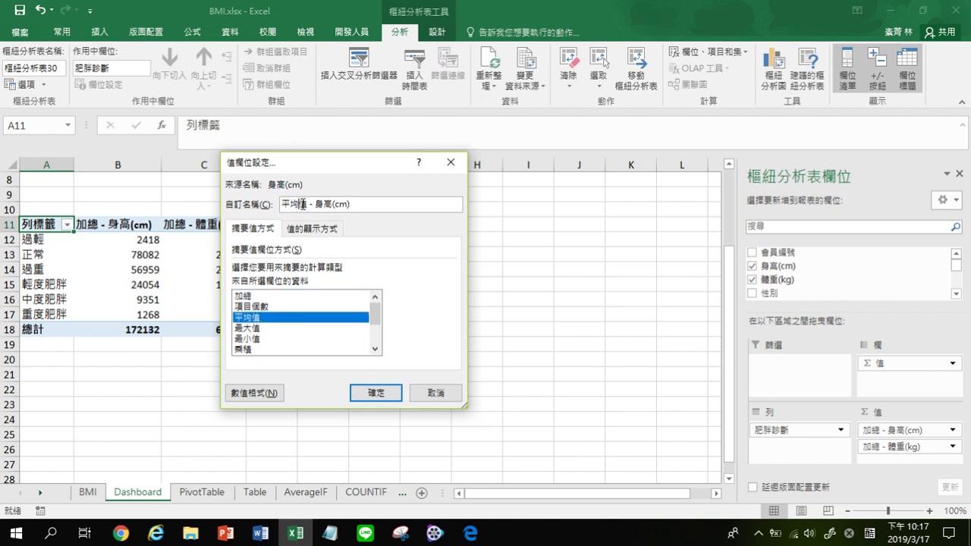
{"action": "left_click_drag", "start_coordinate": [299, 204], "coordinate": [316, 204]}
{"action": "key", "text": "Delete"}
{"action": "left_click", "coordinate": [375, 394]}
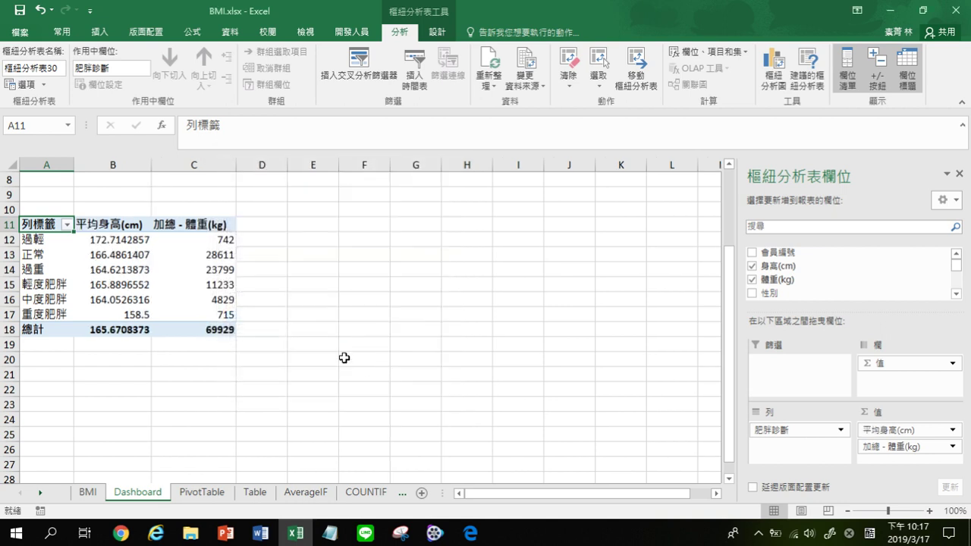
Summarize the 體重(kg) value field by average (平均值) and name it 平均體重(kg)
{"action": "left_click", "coordinate": [953, 447]}
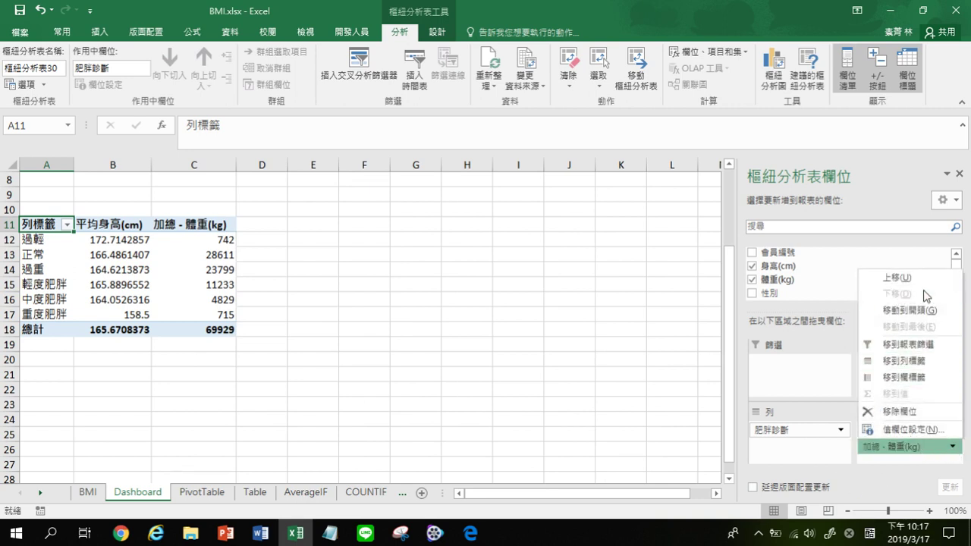
{"action": "left_click", "coordinate": [881, 431]}
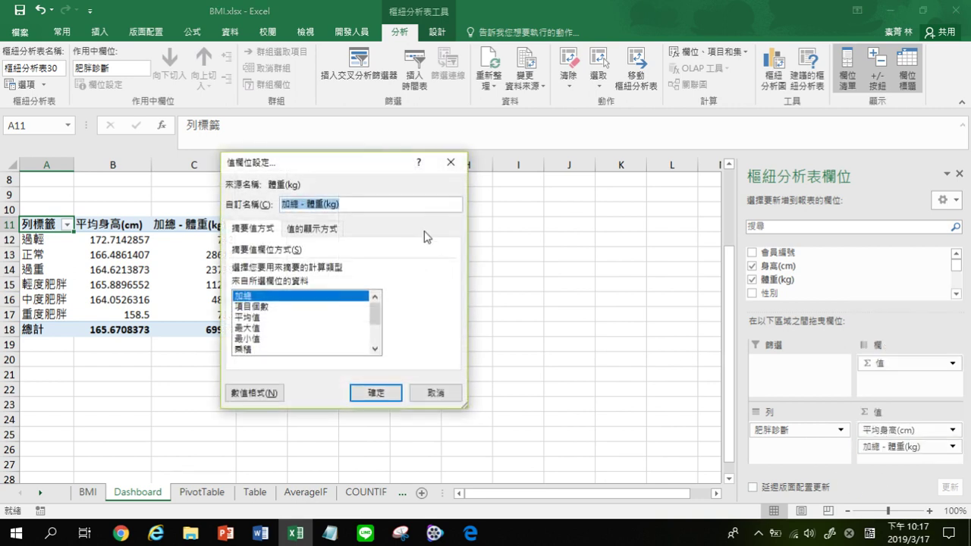
{"action": "left_click", "coordinate": [251, 318]}
{"action": "left_click", "coordinate": [312, 205]}
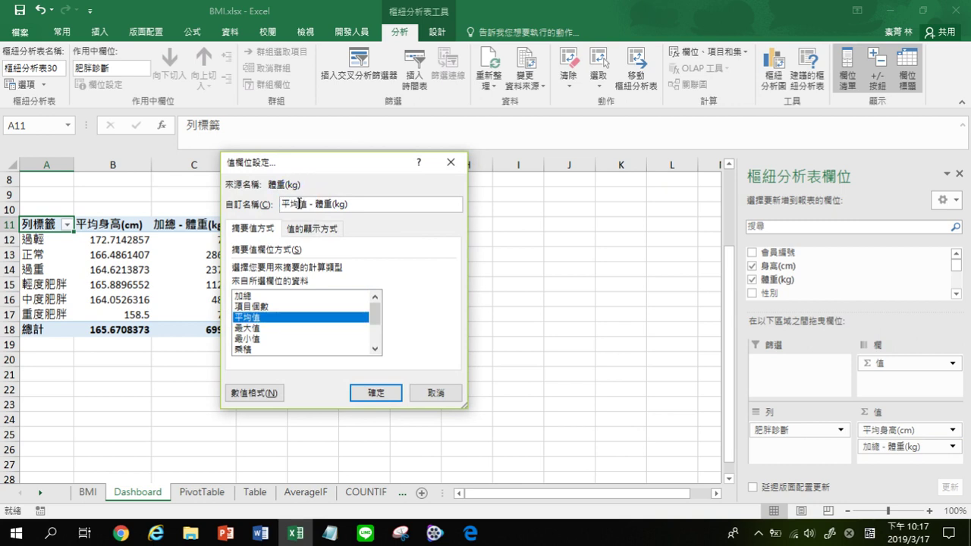
{"action": "key", "text": "BackSpace"}
{"action": "key", "text": "BackSpace"}
{"action": "key", "text": "BackSpace"}
{"action": "key", "text": "BackSpace"}
{"action": "left_click", "coordinate": [377, 392]}
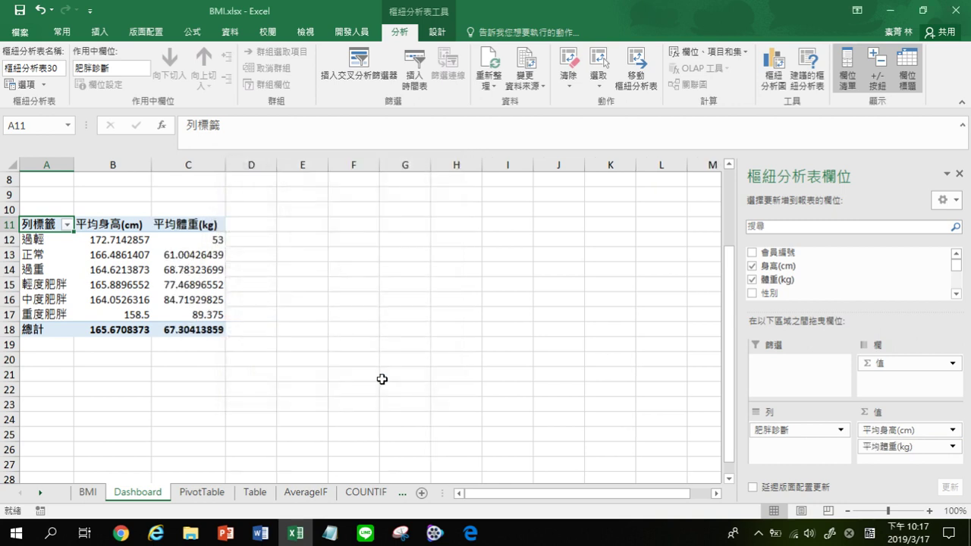
Format the average height and weight values in B12:C18 to one decimal place
{"action": "left_click_drag", "start_coordinate": [112, 236], "coordinate": [216, 328]}
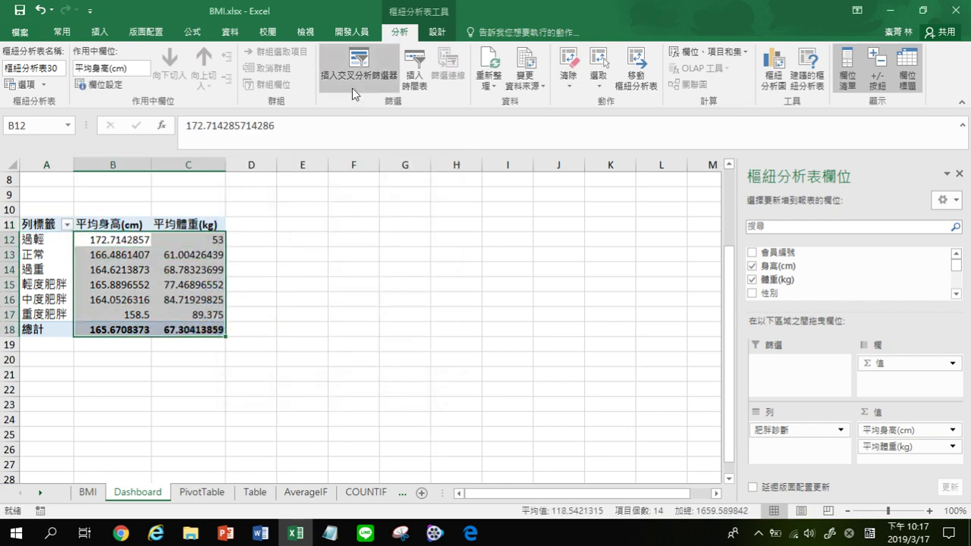
{"action": "left_click", "coordinate": [63, 32]}
{"action": "left_click", "coordinate": [517, 81]}
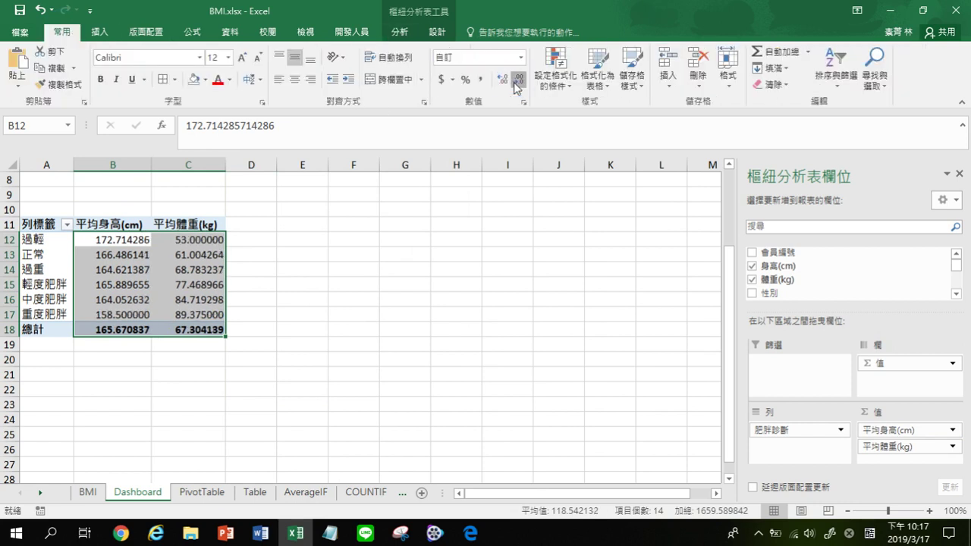
{"action": "left_click", "coordinate": [517, 81]}
{"action": "left_click", "coordinate": [517, 80]}
{"action": "left_click", "coordinate": [516, 81]}
{"action": "left_click", "coordinate": [517, 81]}
{"action": "left_click", "coordinate": [517, 81]}
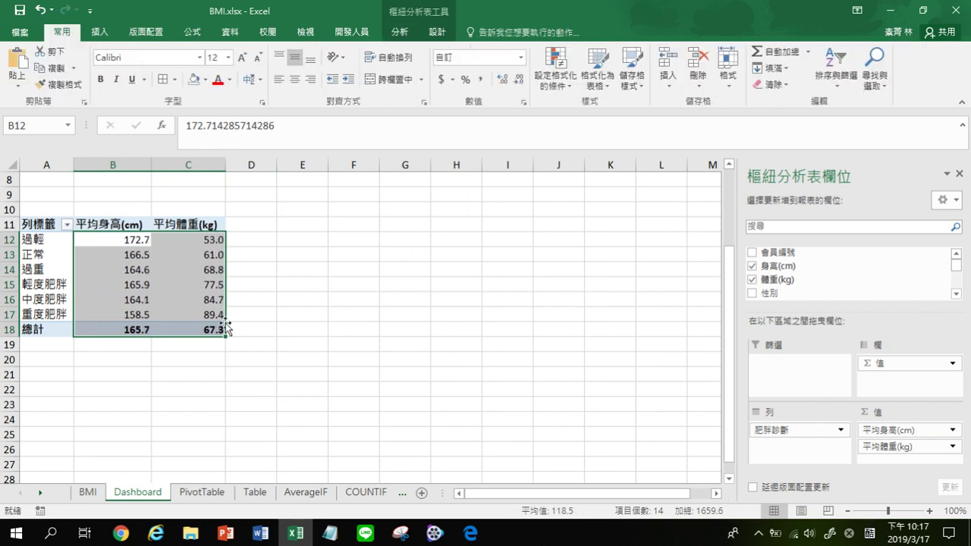
Rename the pivot table as DB_FAT table
{"action": "left_click", "coordinate": [34, 225]}
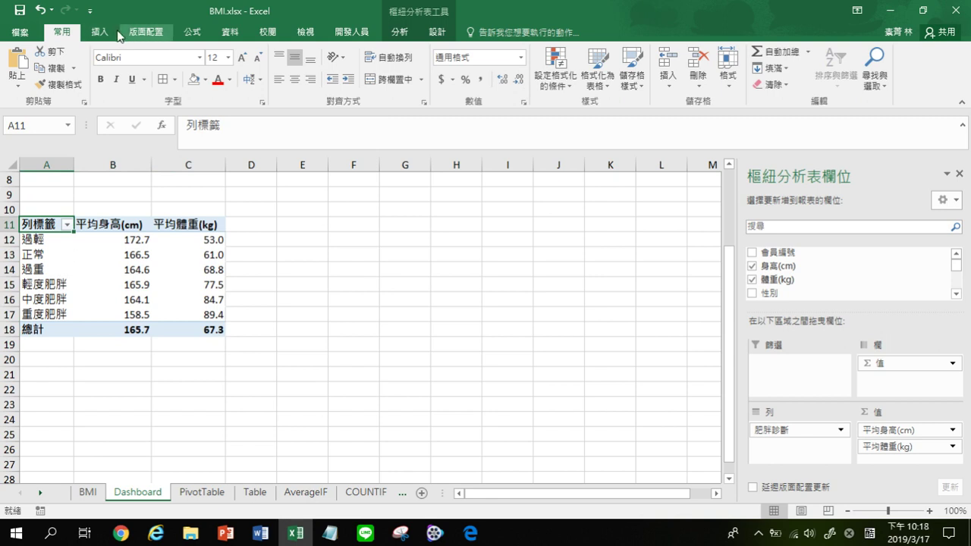
{"action": "scroll", "coordinate": [370, 289], "scroll_direction": "up", "scroll_amount": 3}
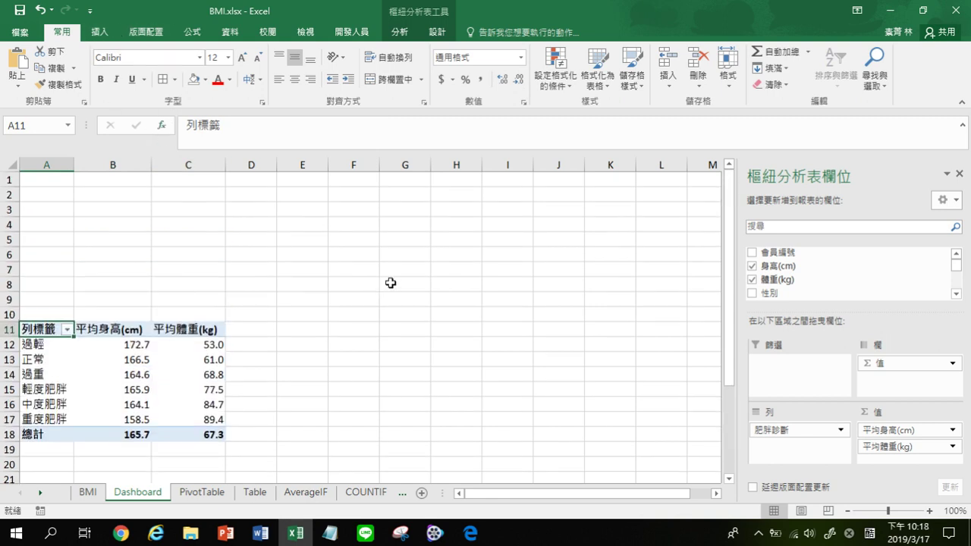
{"action": "left_click", "coordinate": [399, 32]}
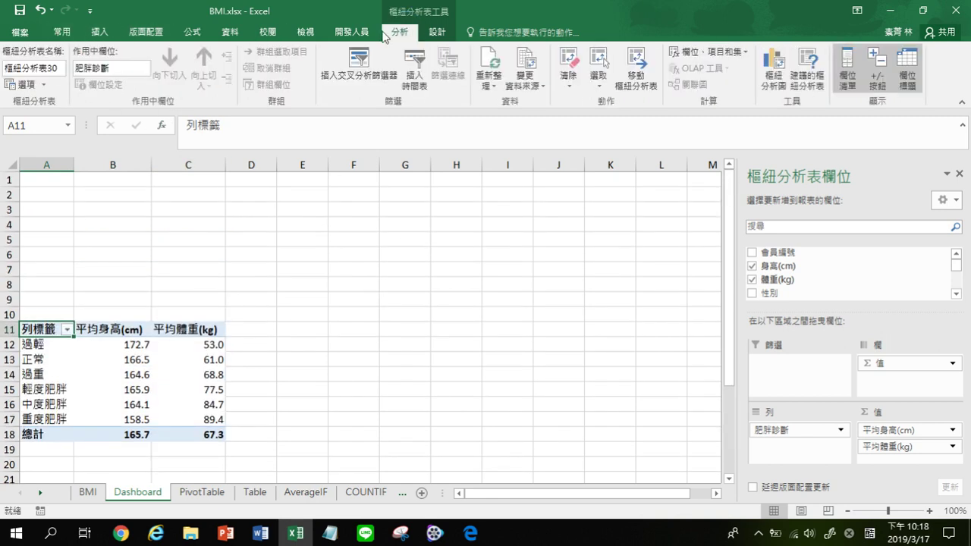
{"action": "left_click", "coordinate": [12, 69]}
{"action": "left_click_drag", "start_coordinate": [12, 69], "coordinate": [65, 67]}
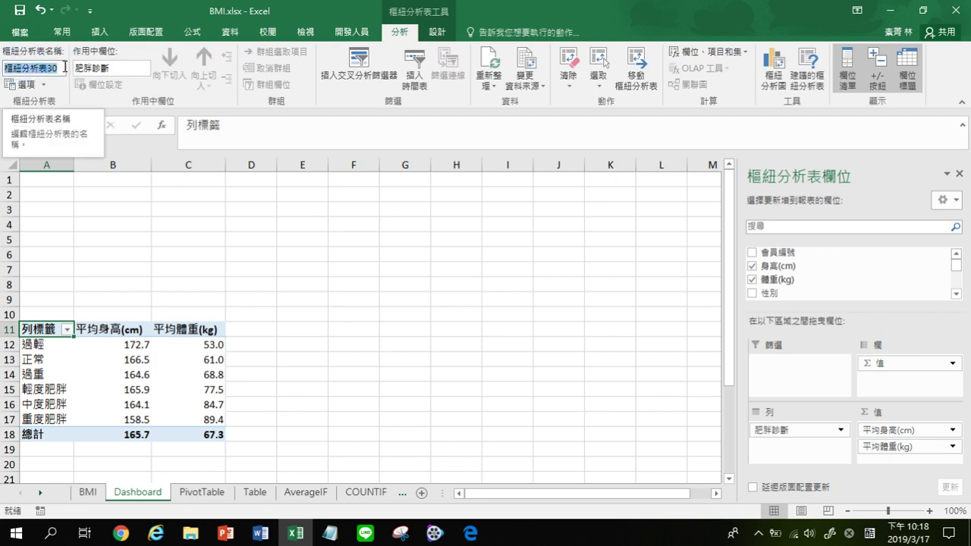
{"action": "type", "text": "DB_FAT table"}
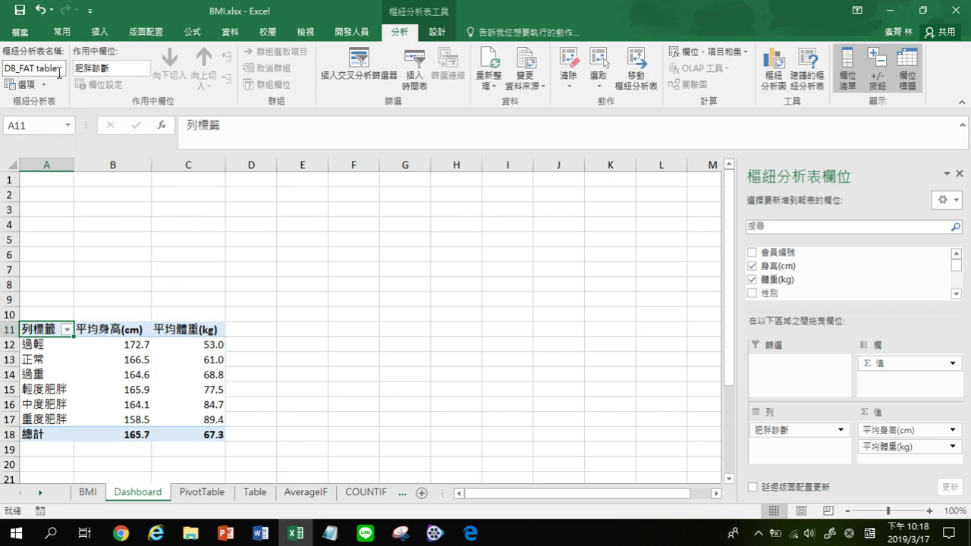
{"action": "key", "text": "Return"}
Select cell E11 beside the pivot table and switch to PowerPoint to review the pivot chart requirements of example 1-27
{"action": "left_click", "coordinate": [323, 330]}
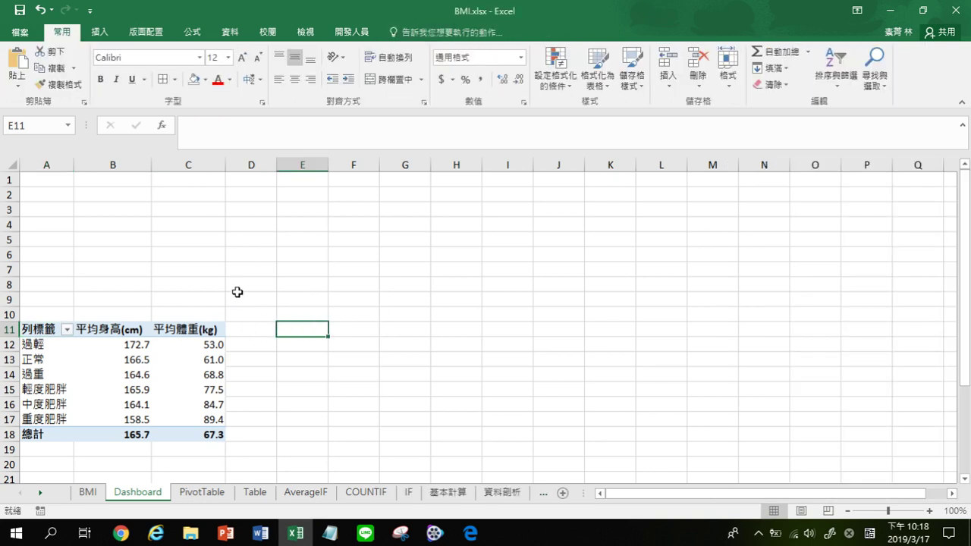
{"action": "left_click", "coordinate": [225, 533]}
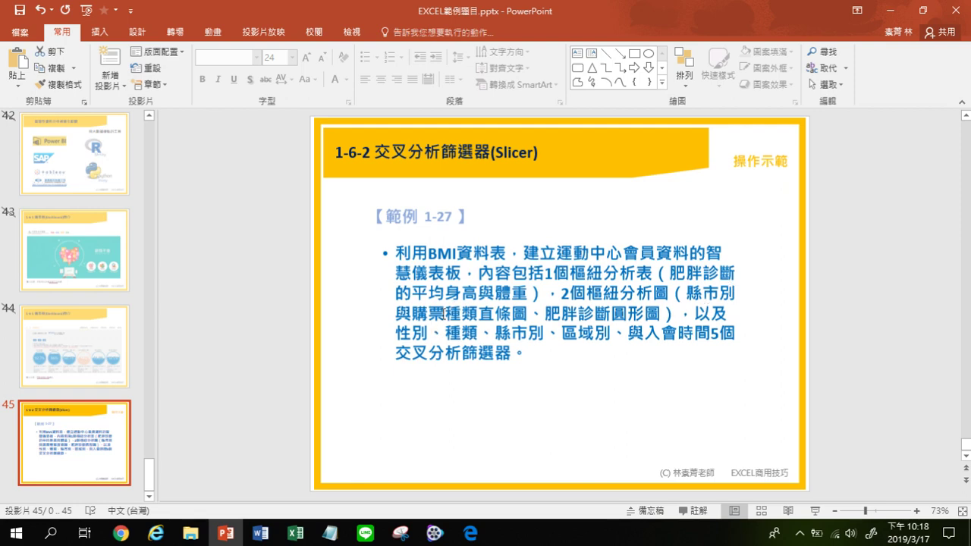
Switch back to Excel and insert a pivot table from the BMI table at cell A31 of the Dashboard sheet
{"action": "left_click", "coordinate": [295, 533]}
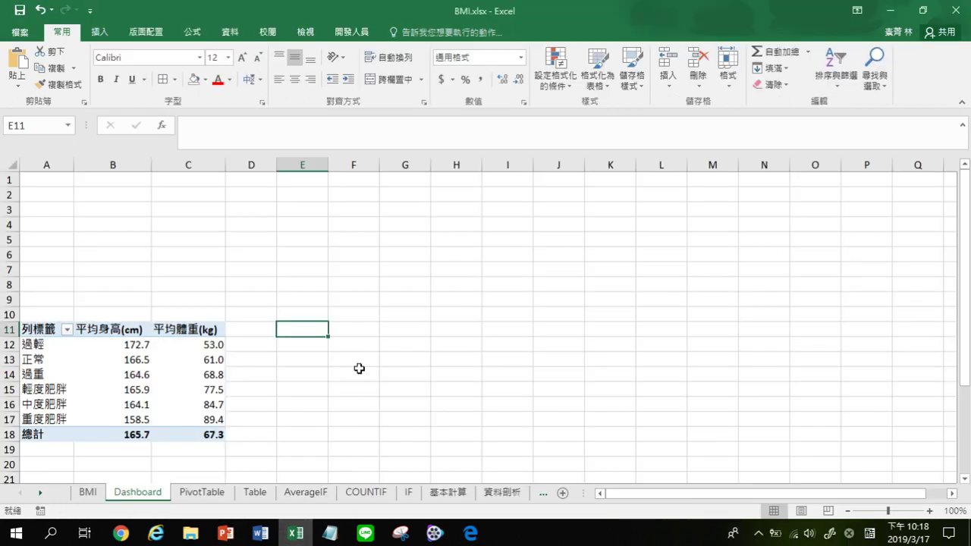
{"action": "scroll", "coordinate": [219, 240], "scroll_direction": "down", "scroll_amount": 5}
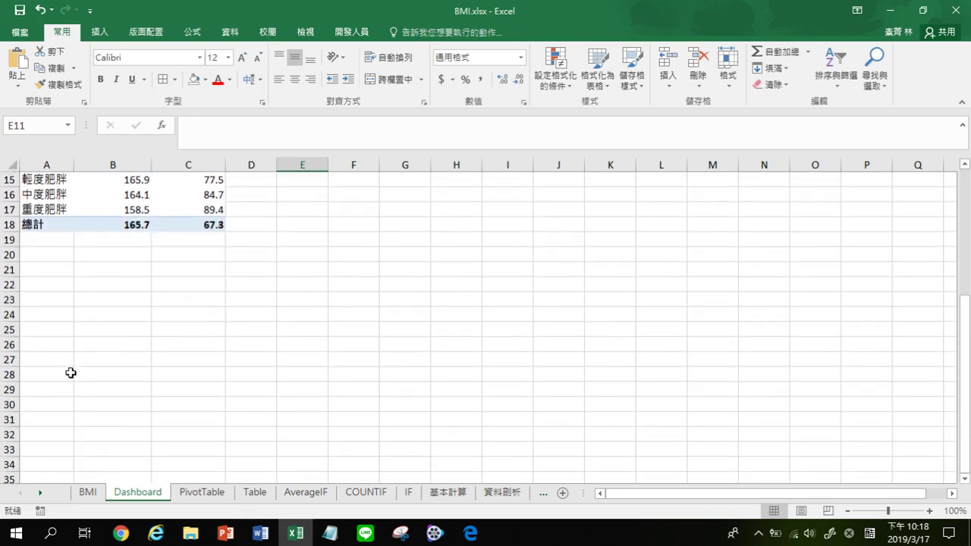
{"action": "left_click", "coordinate": [48, 416]}
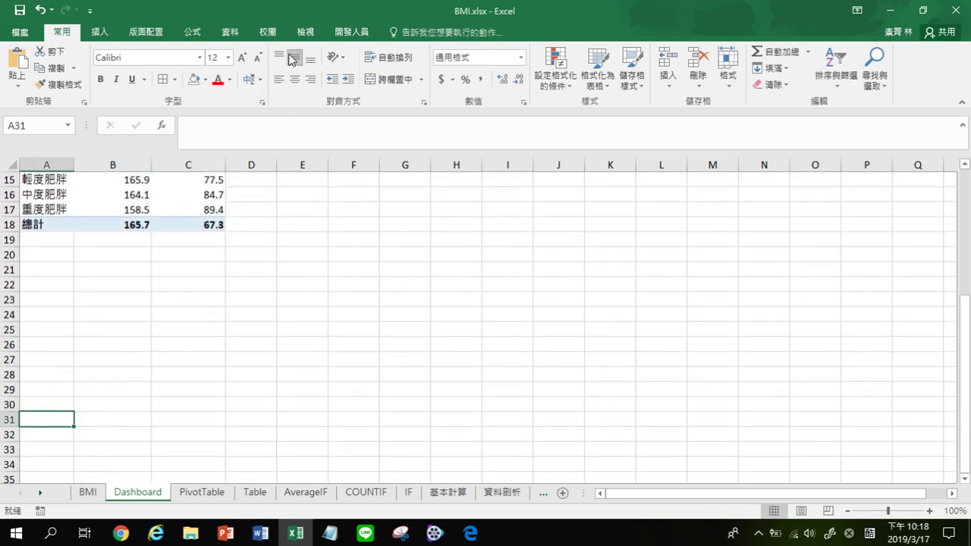
{"action": "left_click", "coordinate": [106, 34]}
{"action": "left_click", "coordinate": [33, 81]}
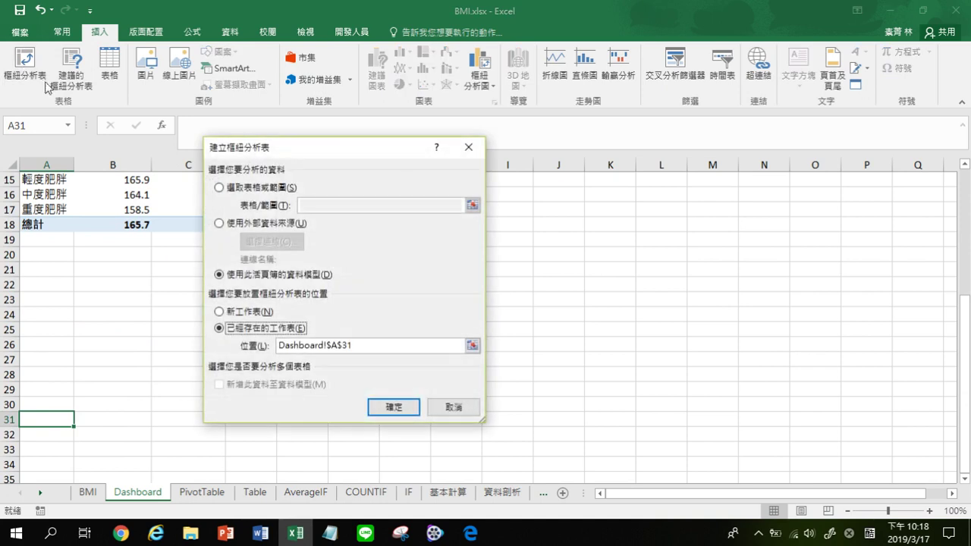
{"action": "left_click", "coordinate": [249, 191]}
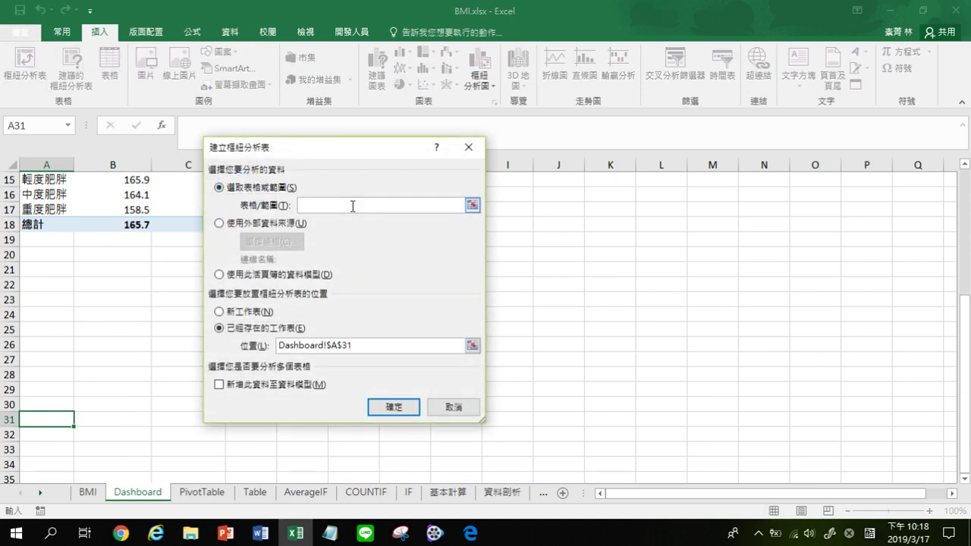
{"action": "left_click", "coordinate": [394, 407]}
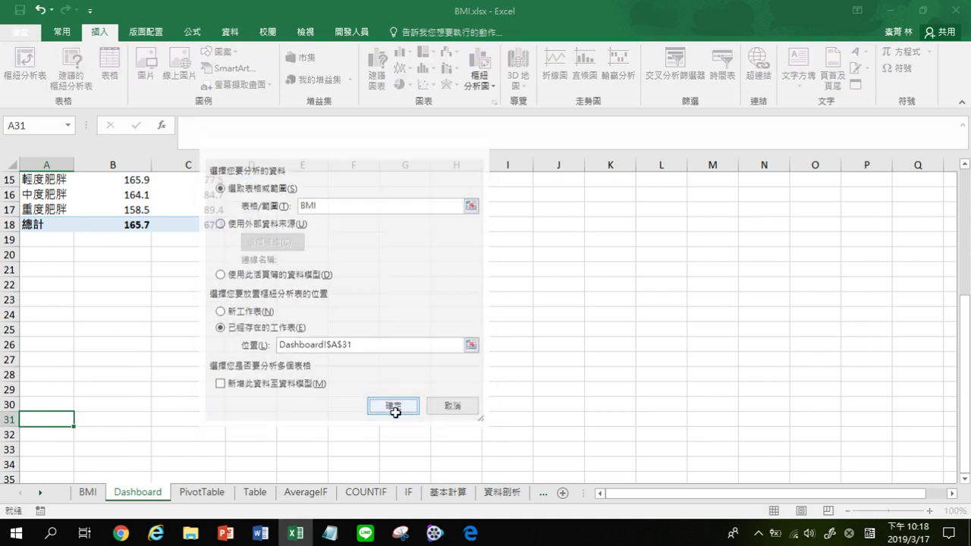
Lay out the new pivot table with 縣市別 as rows, 種類 as columns and the count of 種類 as values
{"action": "left_click_drag", "start_coordinate": [956, 265], "coordinate": [957, 245]}
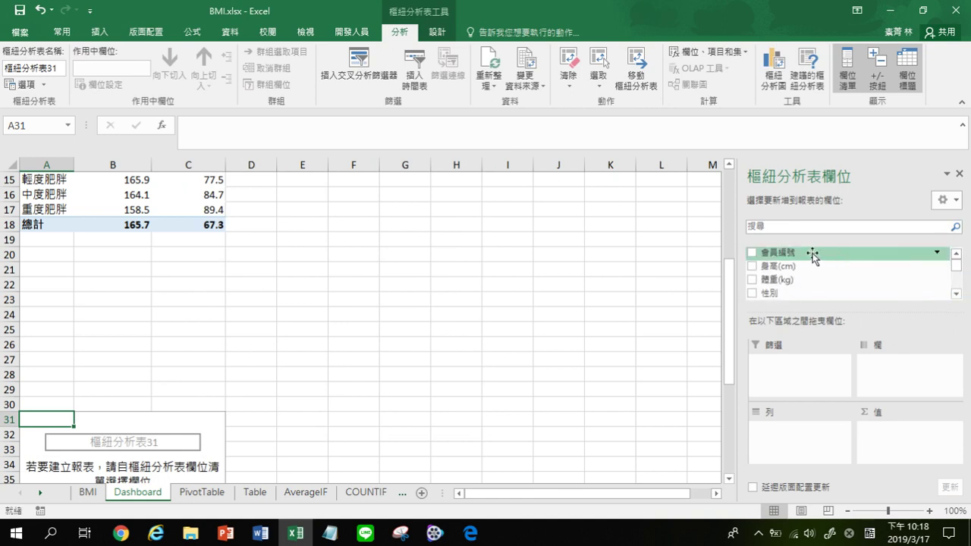
{"action": "left_click", "coordinate": [956, 294]}
{"action": "left_click", "coordinate": [956, 294]}
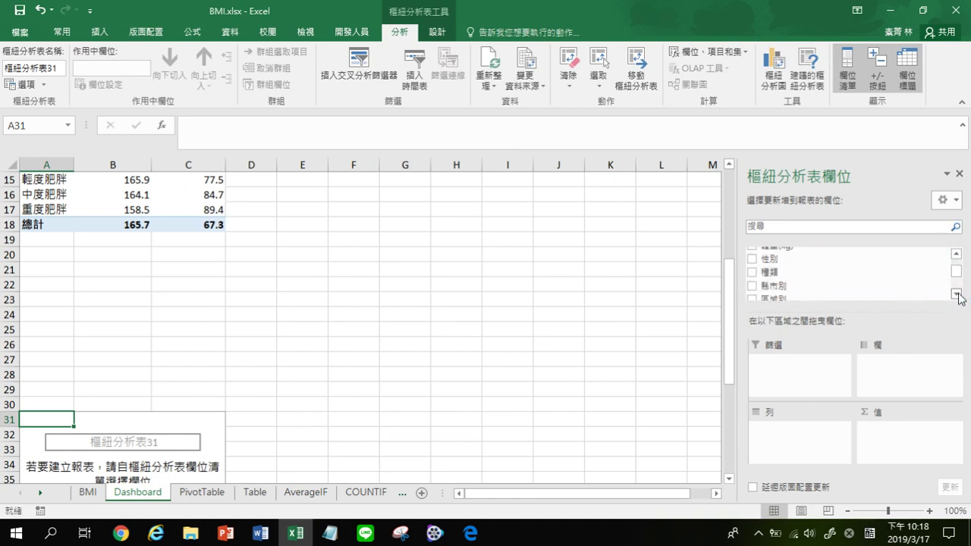
{"action": "left_click_drag", "start_coordinate": [782, 287], "coordinate": [797, 432]}
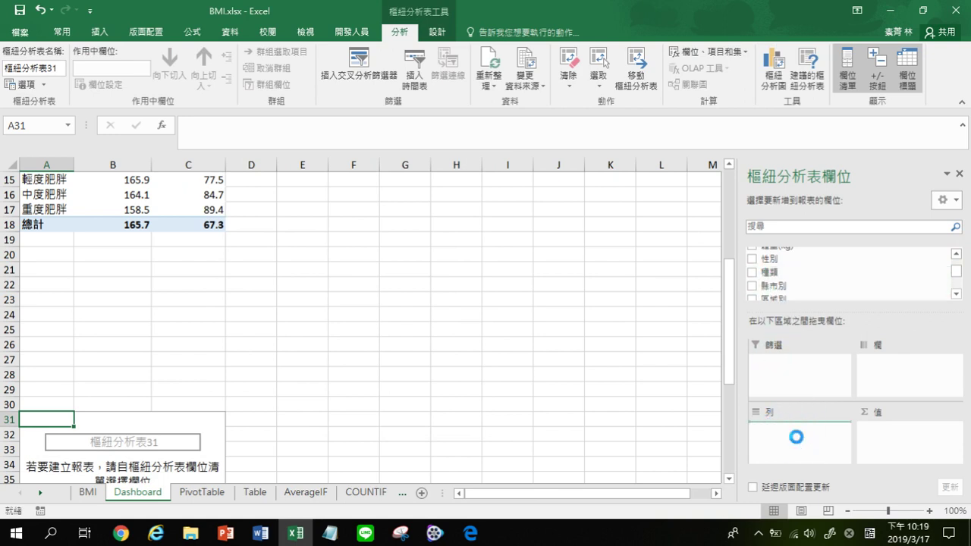
{"action": "left_click_drag", "start_coordinate": [899, 357], "coordinate": [888, 364]}
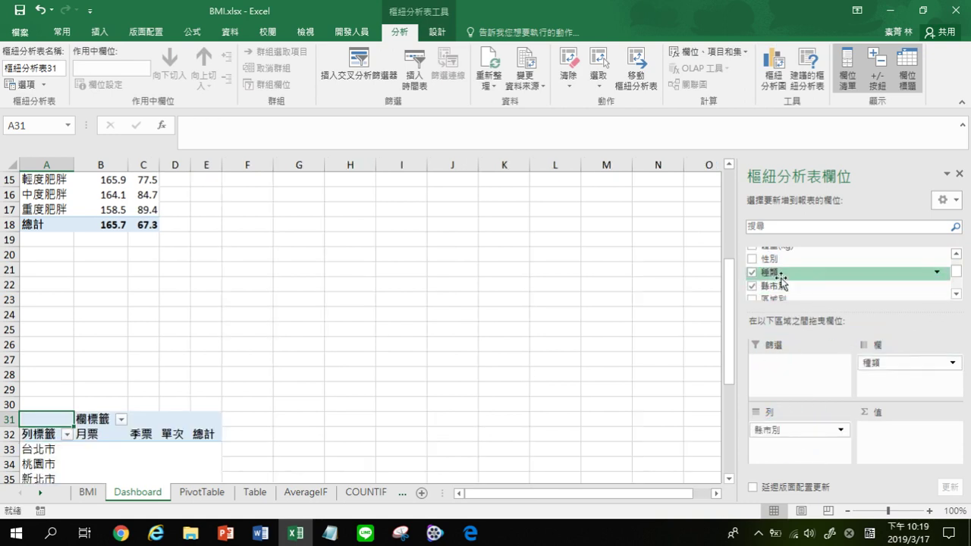
{"action": "left_click_drag", "start_coordinate": [908, 453], "coordinate": [908, 453]}
{"action": "scroll", "coordinate": [326, 288], "scroll_direction": "down", "scroll_amount": 2}
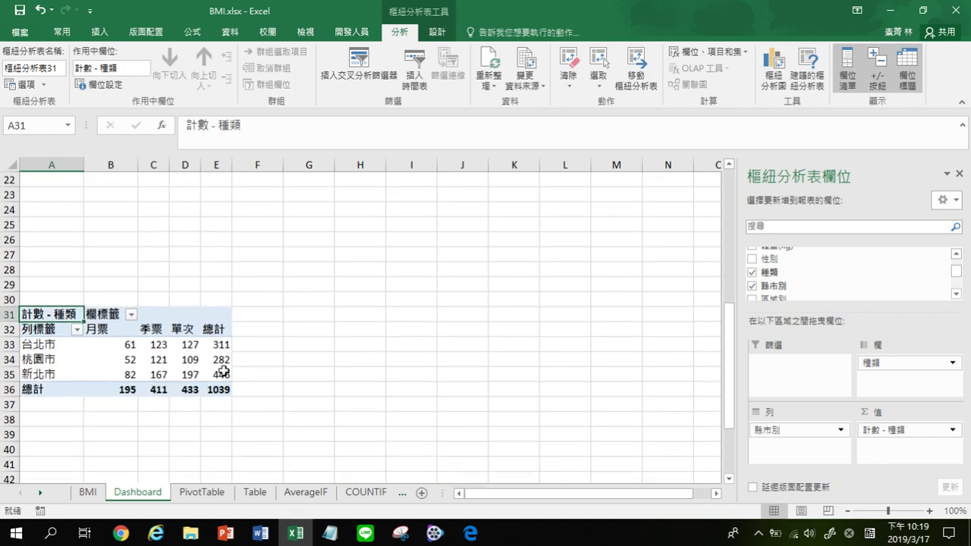
Rename the city and ticket type pivot table as DB_TYPE+CITY
{"action": "left_click", "coordinate": [34, 68]}
{"action": "type", "text": "DB_TYPE+CITY"}
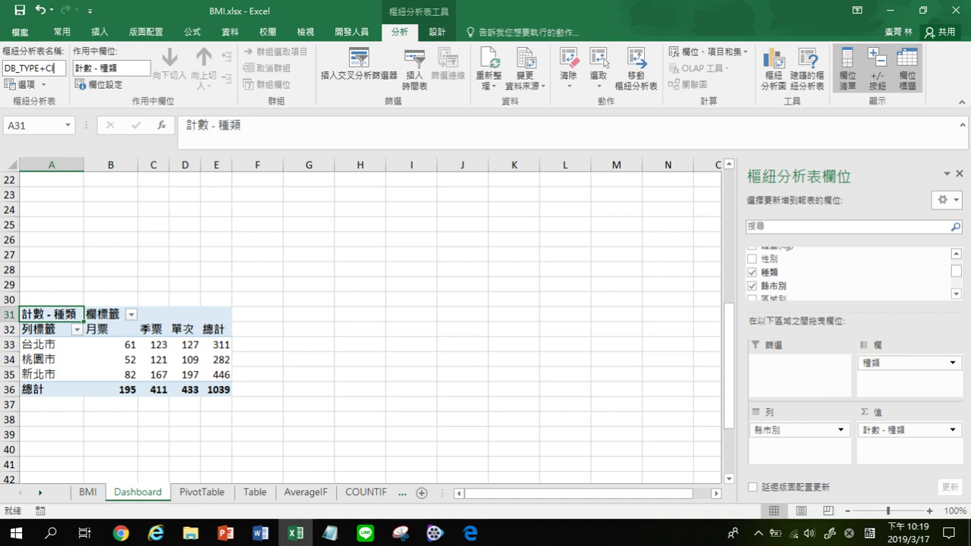
{"action": "left_click", "coordinate": [244, 296]}
Insert a clustered column pivot chart (群組直條圖) from the pivot table at A31
{"action": "scroll", "coordinate": [173, 281], "scroll_direction": "up", "scroll_amount": 7}
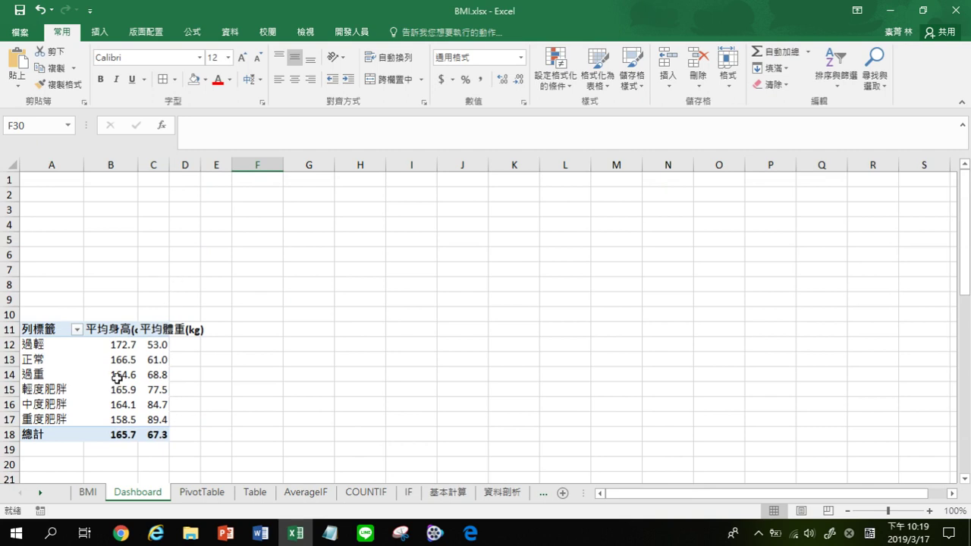
{"action": "scroll", "coordinate": [117, 378], "scroll_direction": "down", "scroll_amount": 2}
{"action": "scroll", "coordinate": [111, 375], "scroll_direction": "down", "scroll_amount": 3}
{"action": "left_click", "coordinate": [59, 414]}
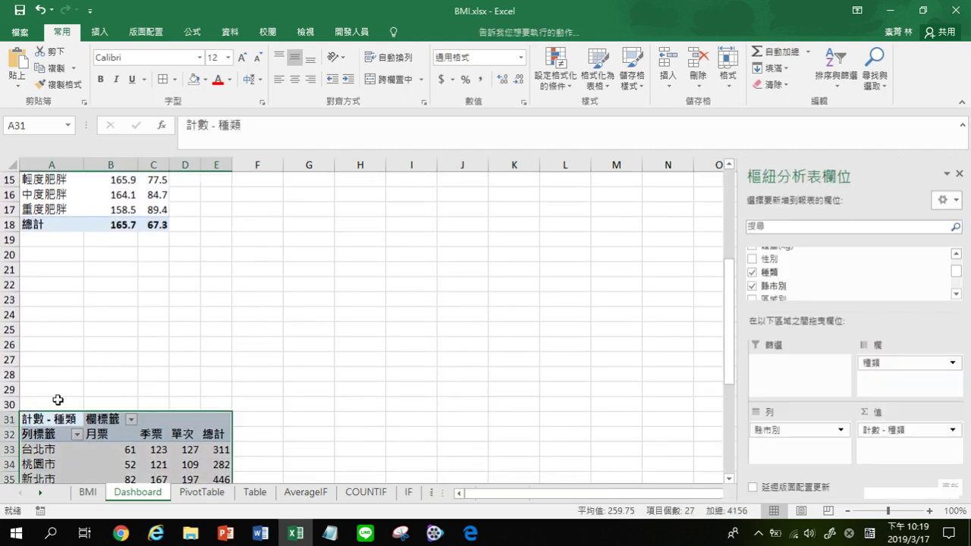
{"action": "left_click", "coordinate": [400, 32]}
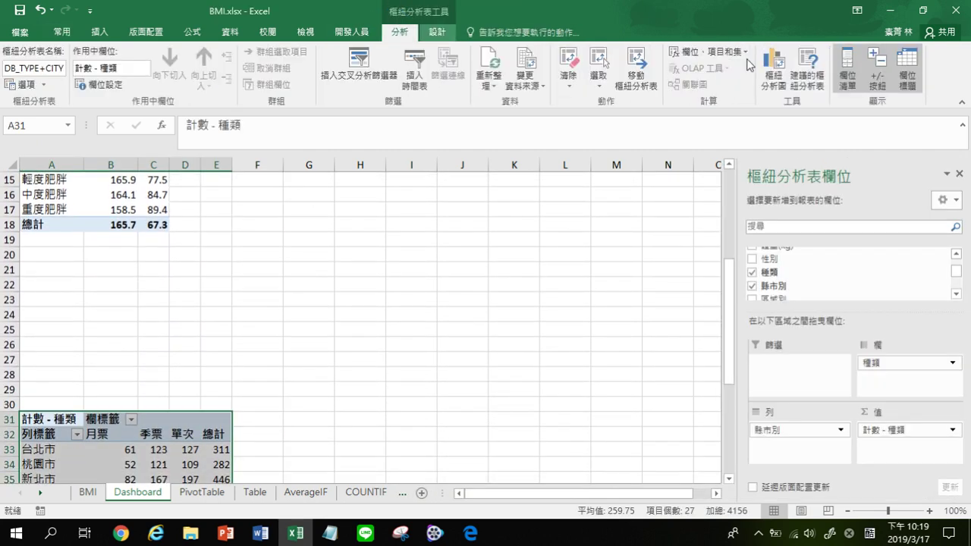
{"action": "left_click", "coordinate": [774, 69]}
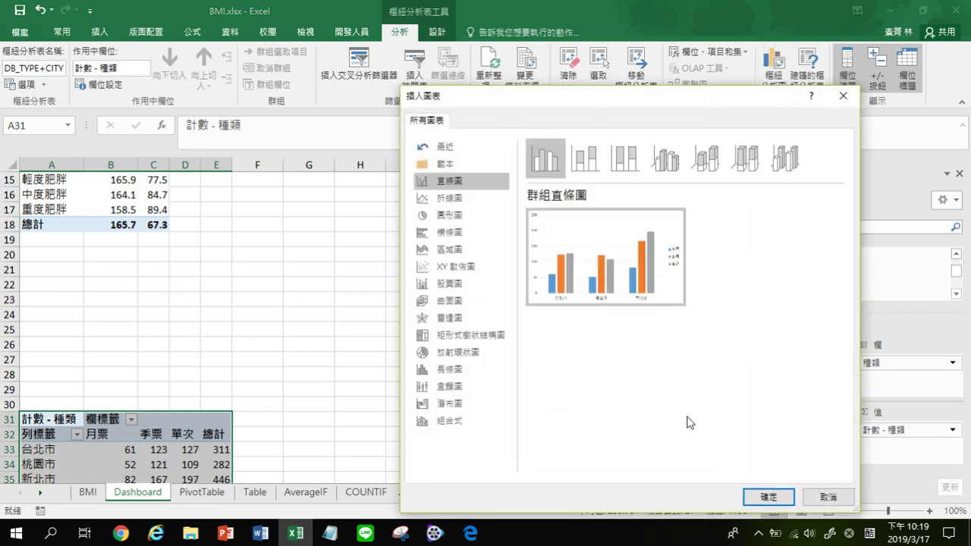
{"action": "left_click", "coordinate": [769, 497]}
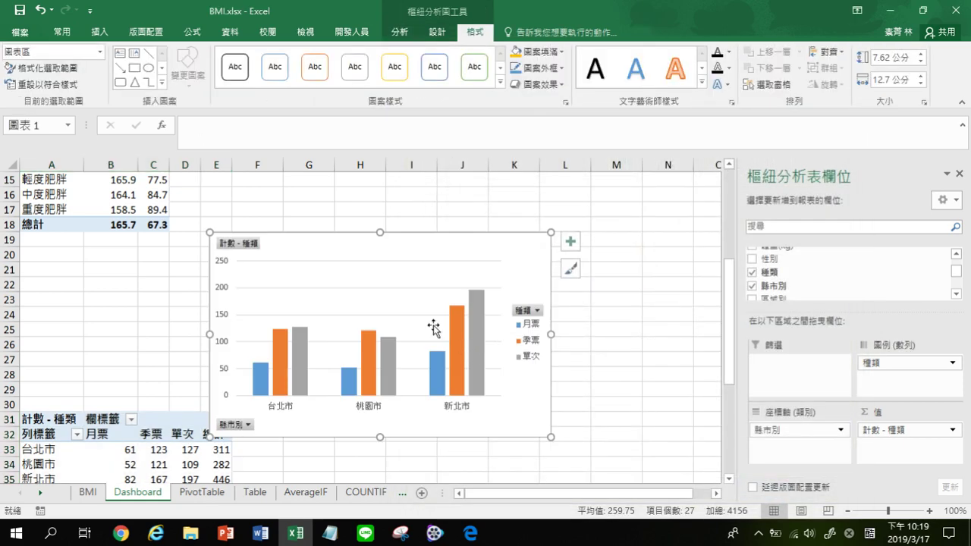
Move the column chart beside the average height and weight table, with its upper edge at row 11
{"action": "scroll", "coordinate": [434, 327], "scroll_direction": "up", "scroll_amount": 2}
{"action": "mouse_move", "coordinate": [326, 357]}
{"action": "left_mouse_down"}
{"action": "mouse_move", "coordinate": [369, 271]}
{"action": "mouse_move", "coordinate": [373, 221]}
{"action": "mouse_move", "coordinate": [377, 232]}
{"action": "left_mouse_up"}
{"action": "left_click", "coordinate": [663, 224]}
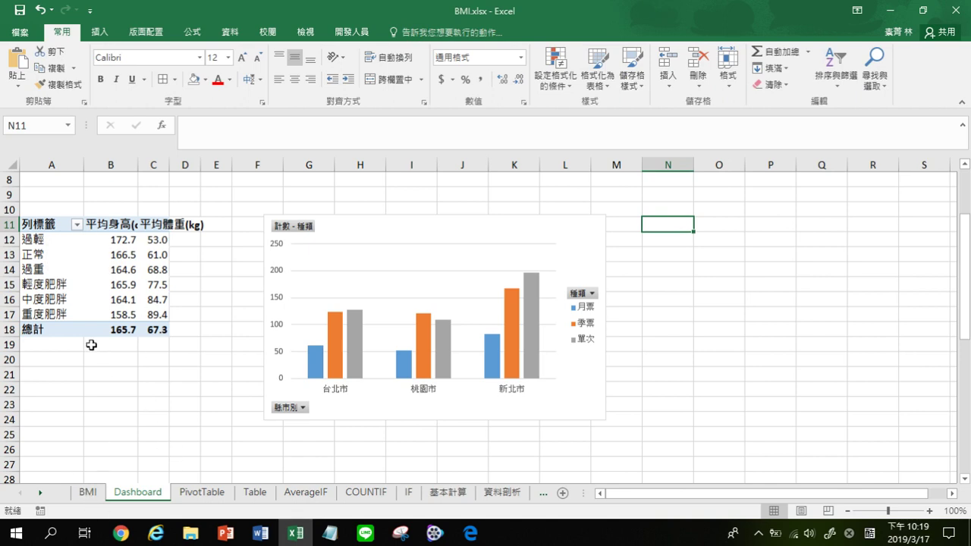
Insert another pivot table from the BMI table at cell A39, below the city and ticket type table
{"action": "scroll", "coordinate": [89, 346], "scroll_direction": "down", "scroll_amount": 2}
{"action": "scroll", "coordinate": [89, 347], "scroll_direction": "down", "scroll_amount": 3}
{"action": "left_click", "coordinate": [304, 319]}
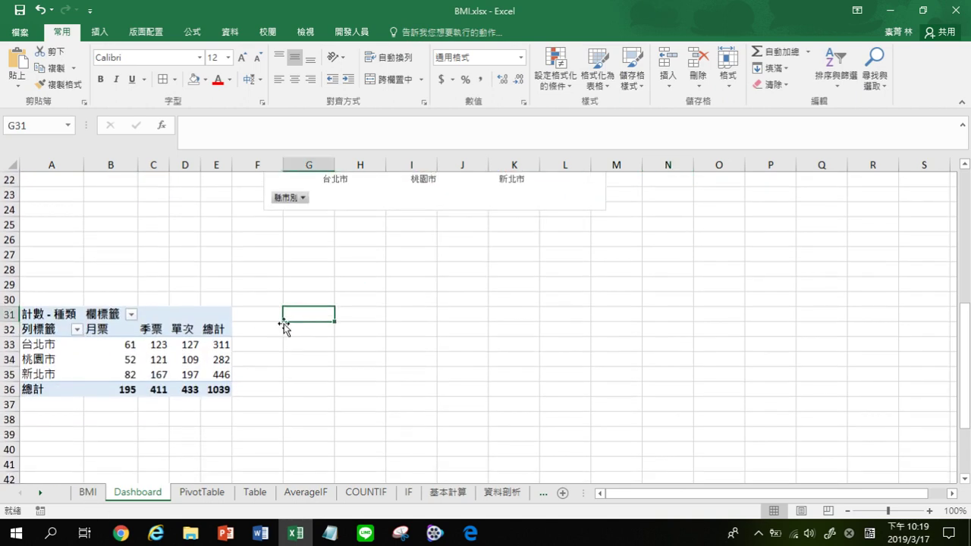
{"action": "left_click", "coordinate": [35, 440]}
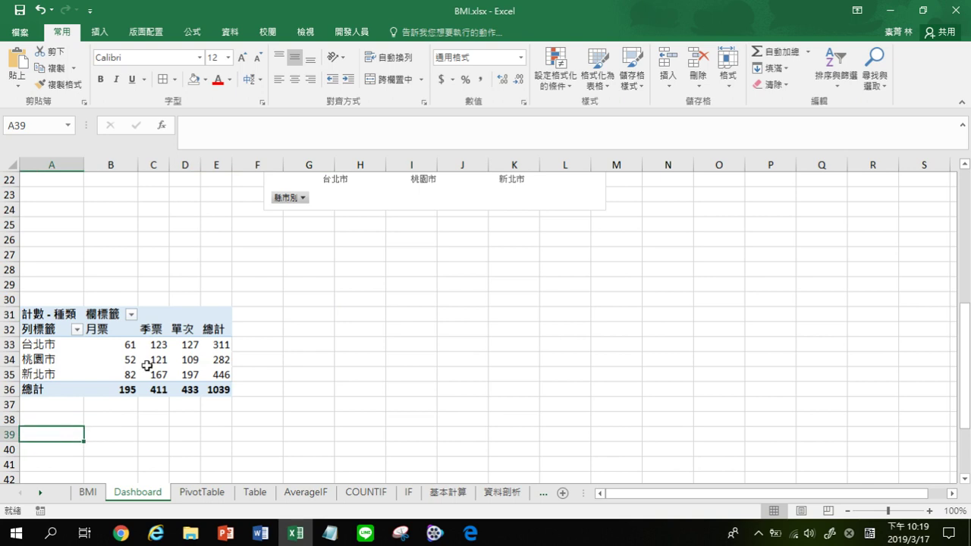
{"action": "left_click", "coordinate": [100, 32]}
{"action": "left_click", "coordinate": [25, 65]}
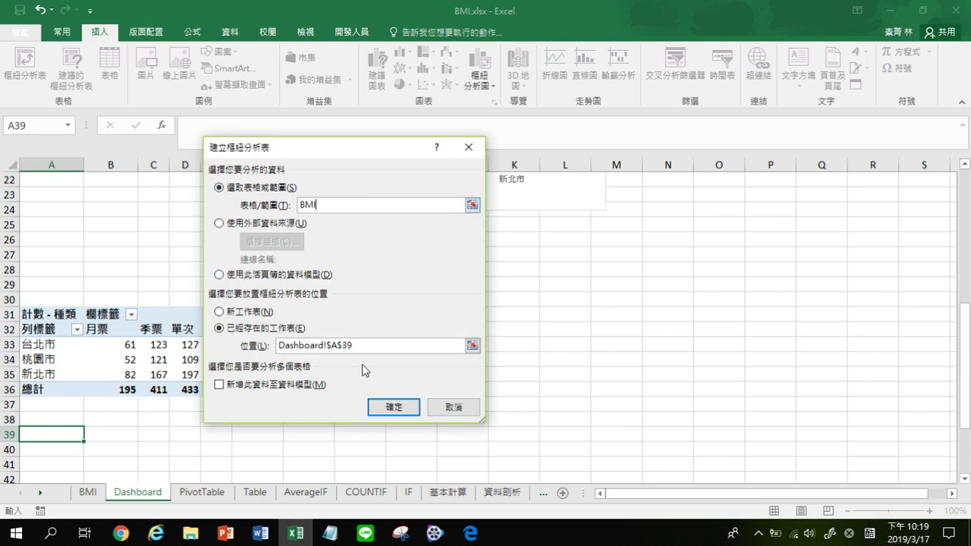
{"action": "left_click", "coordinate": [383, 402]}
Lay out the pivot table at A39 with 肥胖診斷 as rows and the count of 肥胖診斷 as values
{"action": "left_click_drag", "start_coordinate": [954, 270], "coordinate": [949, 303]}
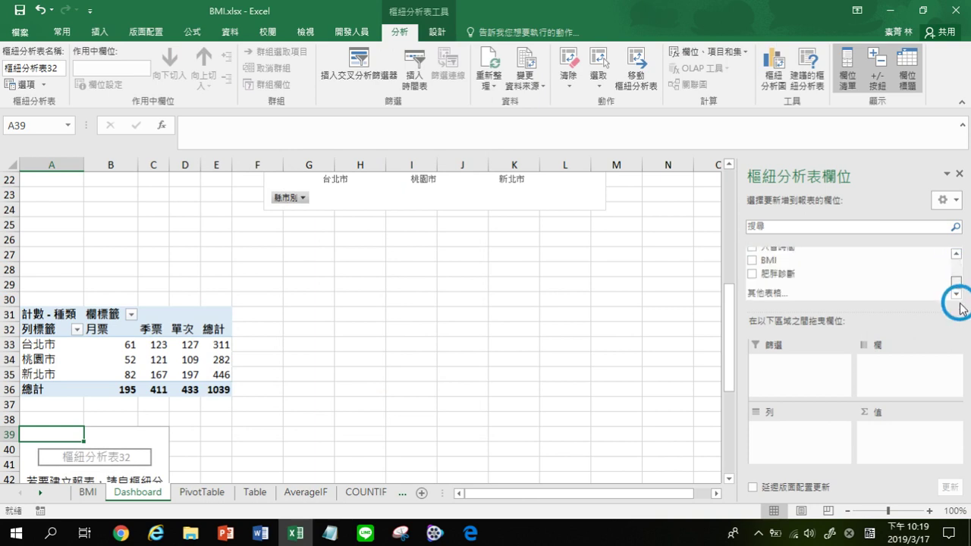
{"action": "left_click_drag", "start_coordinate": [778, 274], "coordinate": [895, 434]}
{"action": "scroll", "coordinate": [77, 362], "scroll_direction": "down", "scroll_amount": 2}
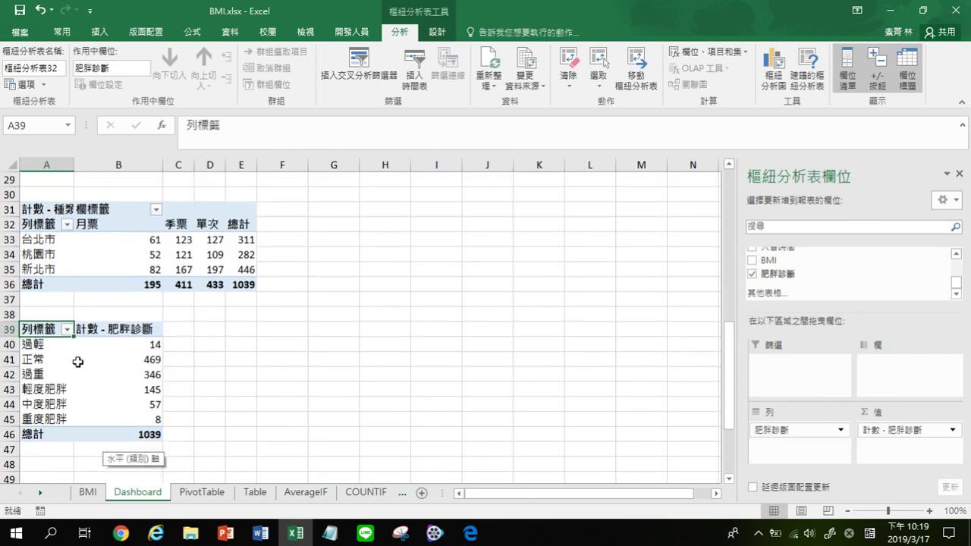
Rename the 肥胖診斷 count pivot table as DB_FAT
{"action": "left_click", "coordinate": [57, 68]}
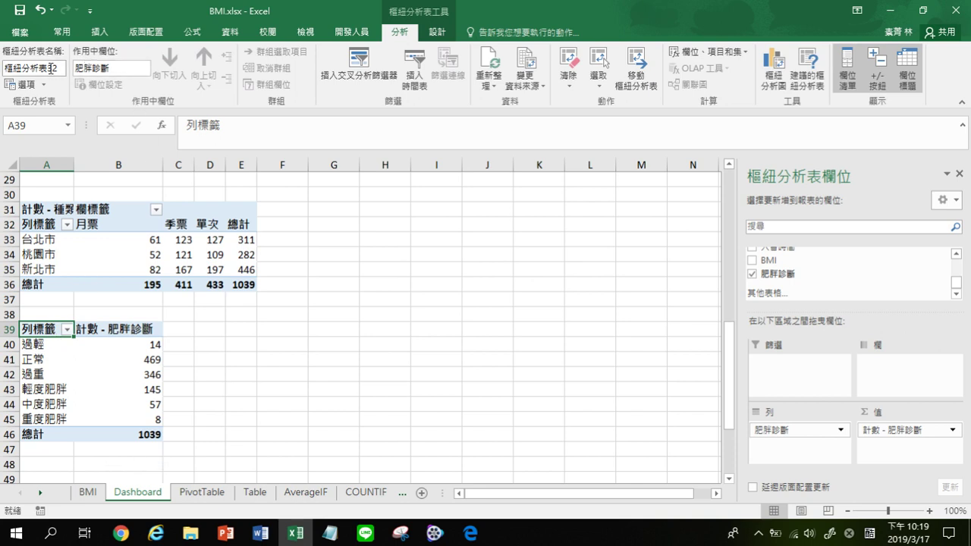
{"action": "left_click", "coordinate": [34, 70]}
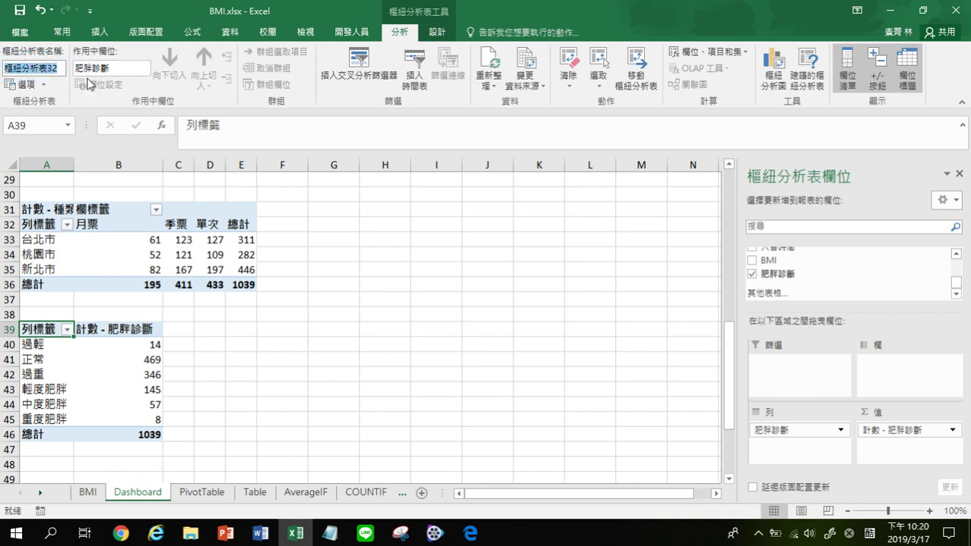
{"action": "type", "text": "DB_FAT"}
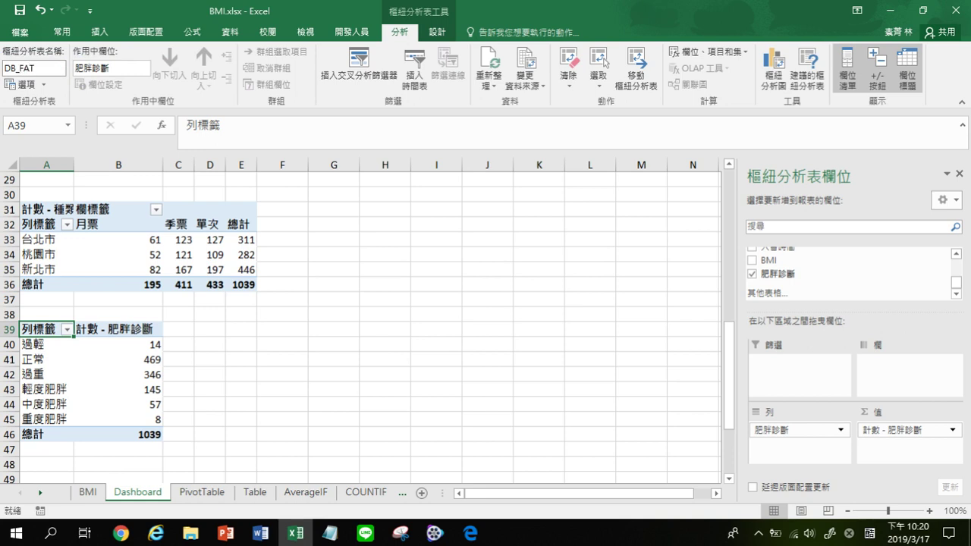
{"action": "left_click", "coordinate": [251, 360]}
Insert a pie pivot chart (圓形圖) from the 肥胖診斷 pivot table at A39
{"action": "scroll", "coordinate": [271, 357], "scroll_direction": "up", "scroll_amount": 9}
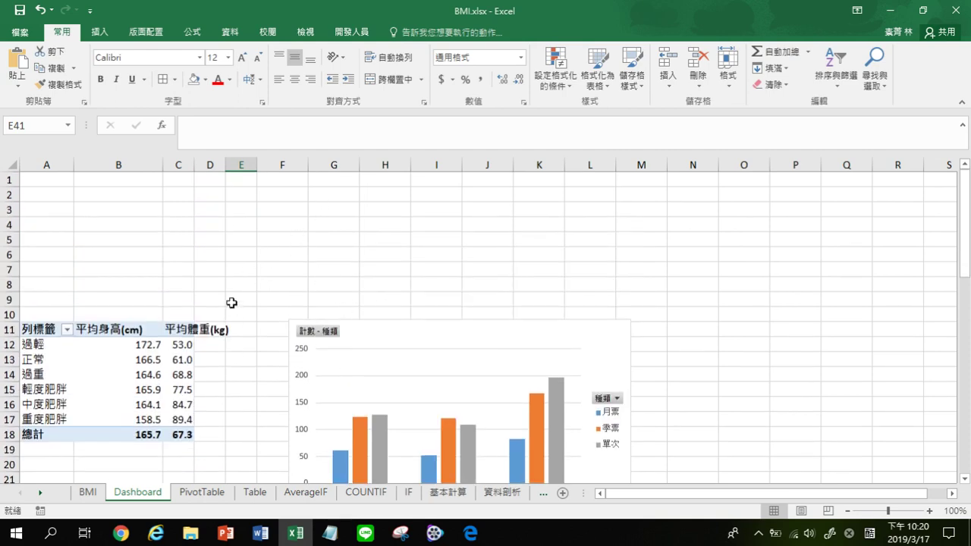
{"action": "scroll", "coordinate": [231, 303], "scroll_direction": "down", "scroll_amount": 9}
{"action": "left_click", "coordinate": [46, 329]}
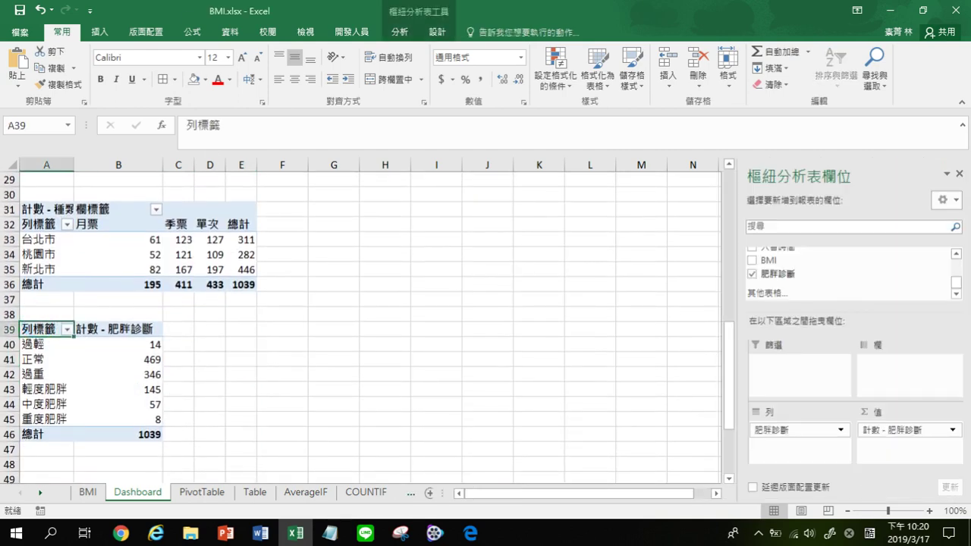
{"action": "left_click", "coordinate": [399, 32]}
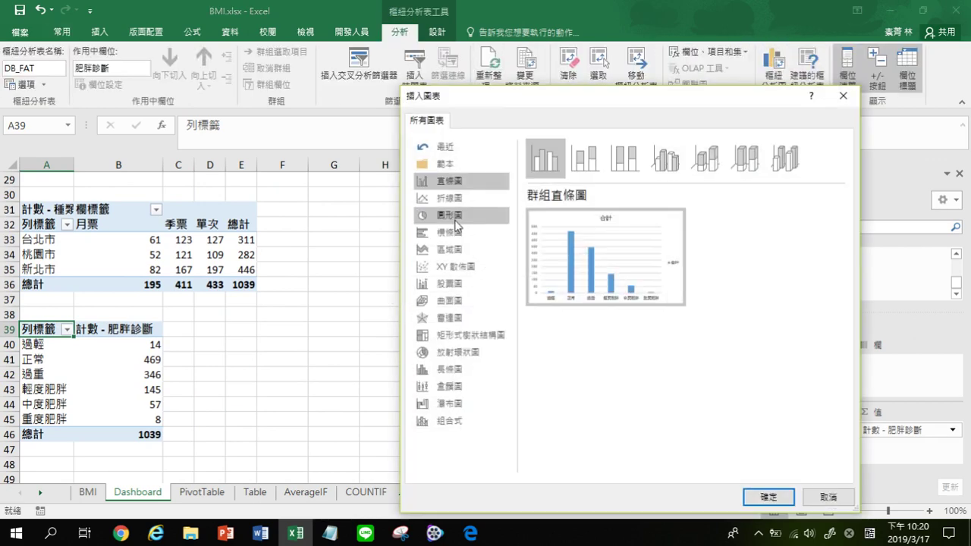
{"action": "left_click", "coordinate": [452, 215]}
{"action": "left_click", "coordinate": [762, 498]}
Move the pie chart to the right of the column chart, aligned at row 11, and close the pivot field list
{"action": "scroll", "coordinate": [504, 304], "scroll_direction": "up", "scroll_amount": 6}
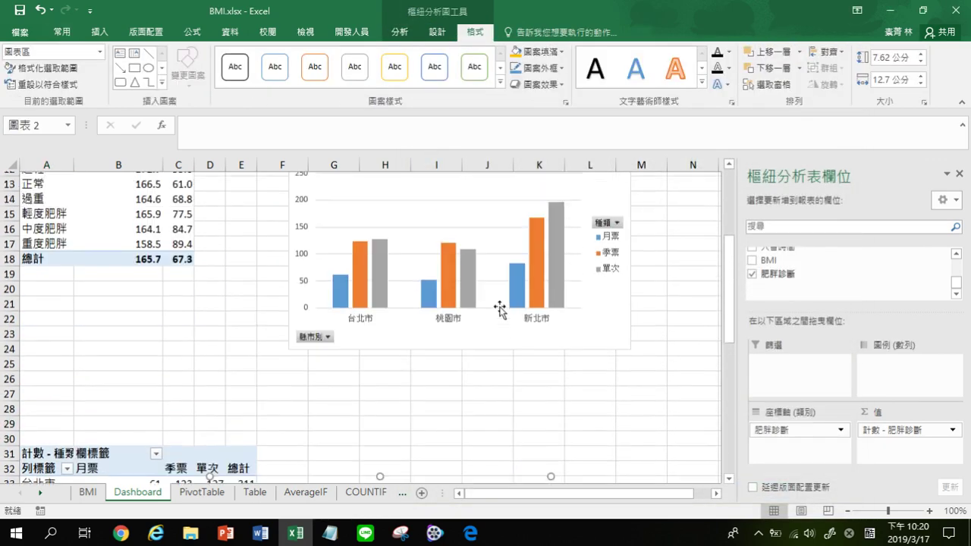
{"action": "scroll", "coordinate": [363, 350], "scroll_direction": "down", "scroll_amount": 4}
{"action": "left_click_drag", "start_coordinate": [333, 368], "coordinate": [548, 273]}
{"action": "scroll", "coordinate": [551, 318], "scroll_direction": "up", "scroll_amount": 2}
{"action": "left_click_drag", "start_coordinate": [554, 369], "coordinate": [594, 261]}
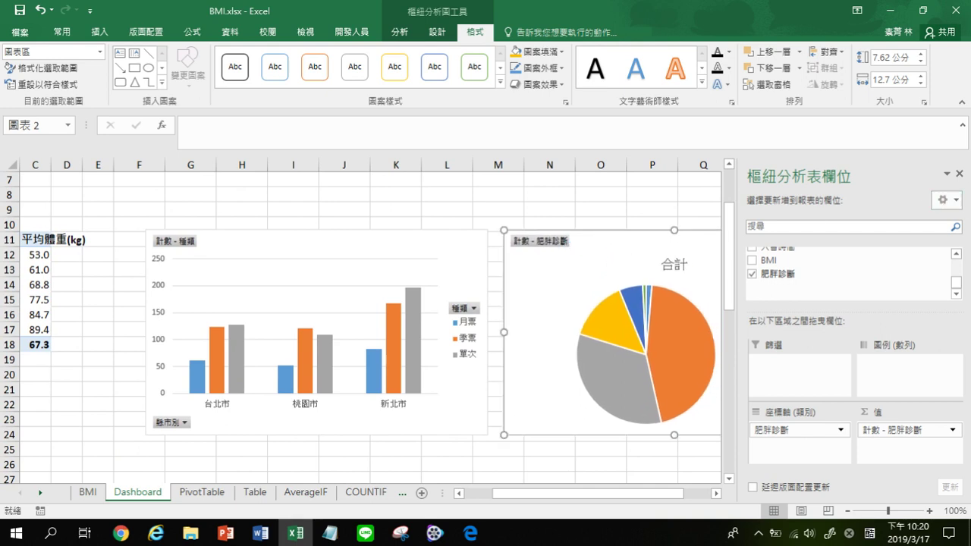
{"action": "left_click", "coordinate": [960, 174]}
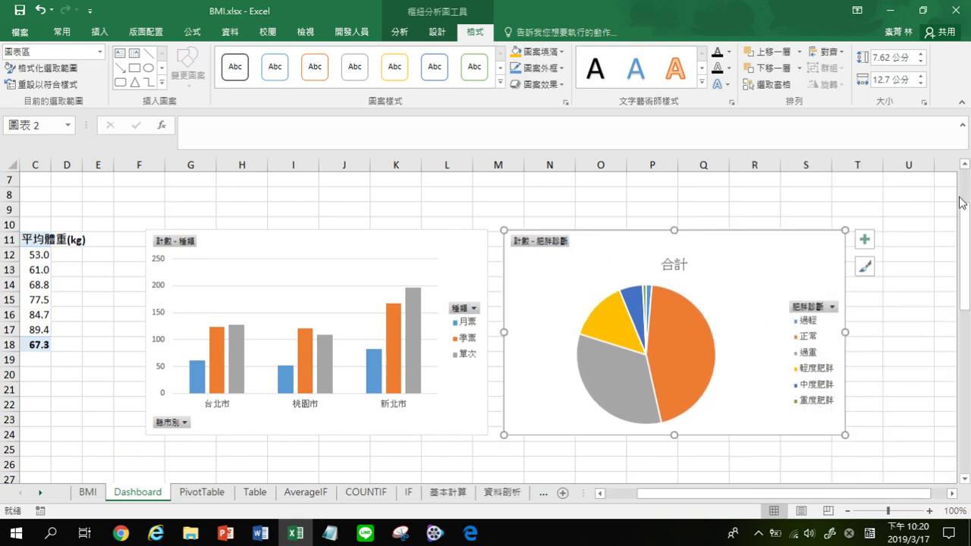
{"action": "left_click", "coordinate": [511, 470]}
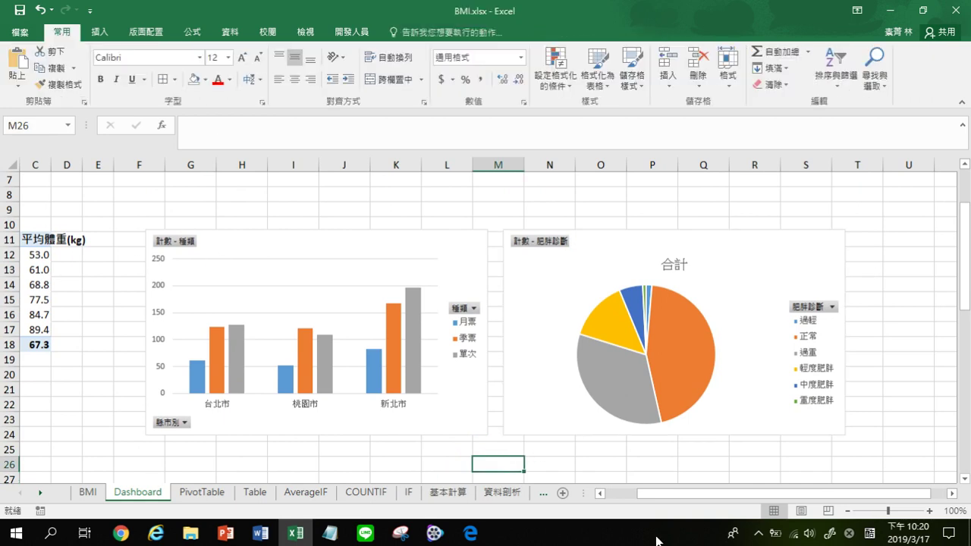
Resize columns B and C of the Dashboard sheet to the same width, then select the column chart
{"action": "left_click", "coordinate": [619, 494]}
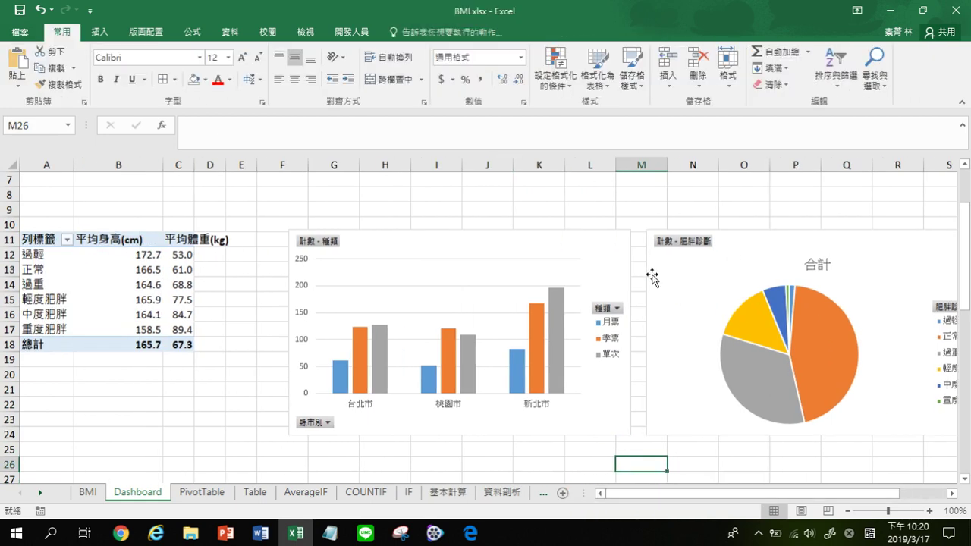
{"action": "left_click_drag", "start_coordinate": [122, 165], "coordinate": [195, 160]}
{"action": "left_click", "coordinate": [377, 236]}
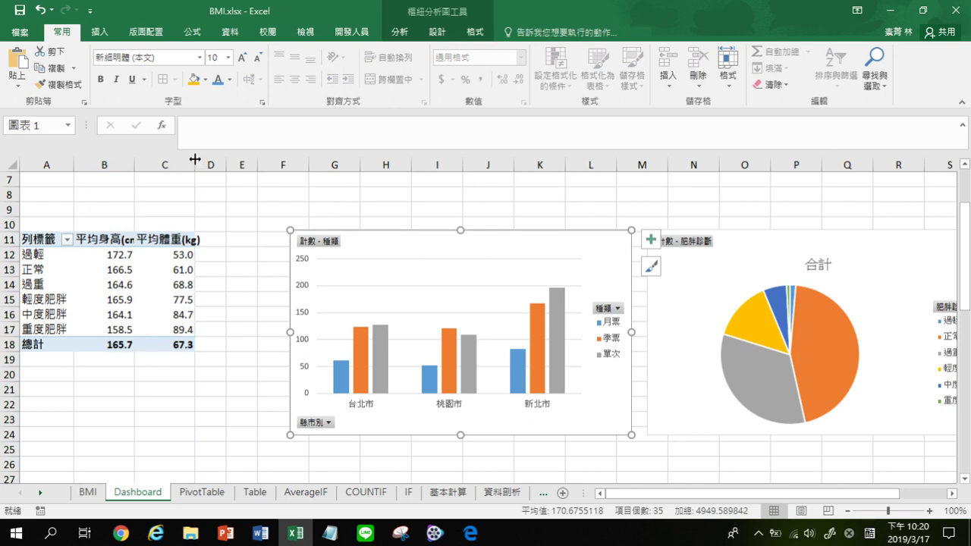
Widen columns B and C equally to fit their headers and shift the column and pie charts closer to the pivot table
{"action": "left_click_drag", "start_coordinate": [104, 164], "coordinate": [241, 167]}
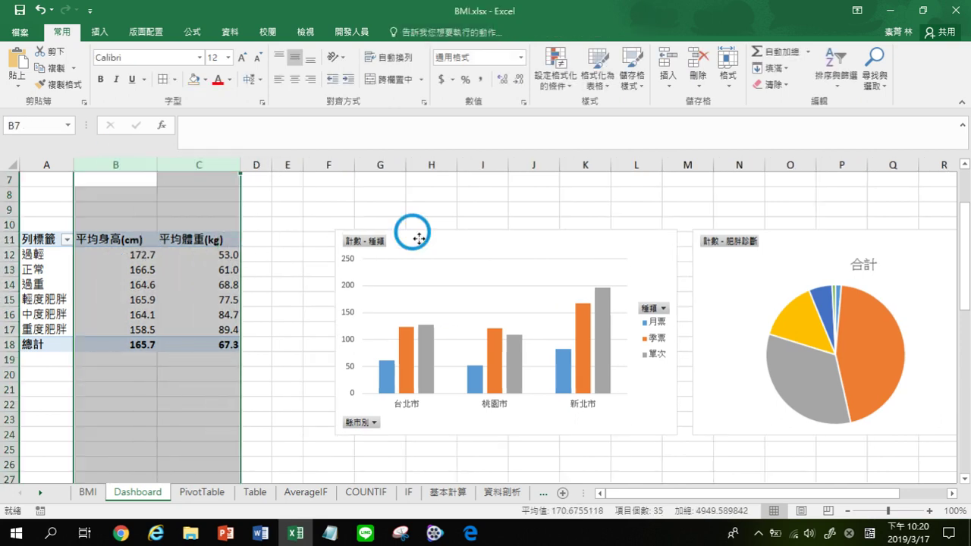
{"action": "left_click_drag", "start_coordinate": [409, 242], "coordinate": [368, 245]}
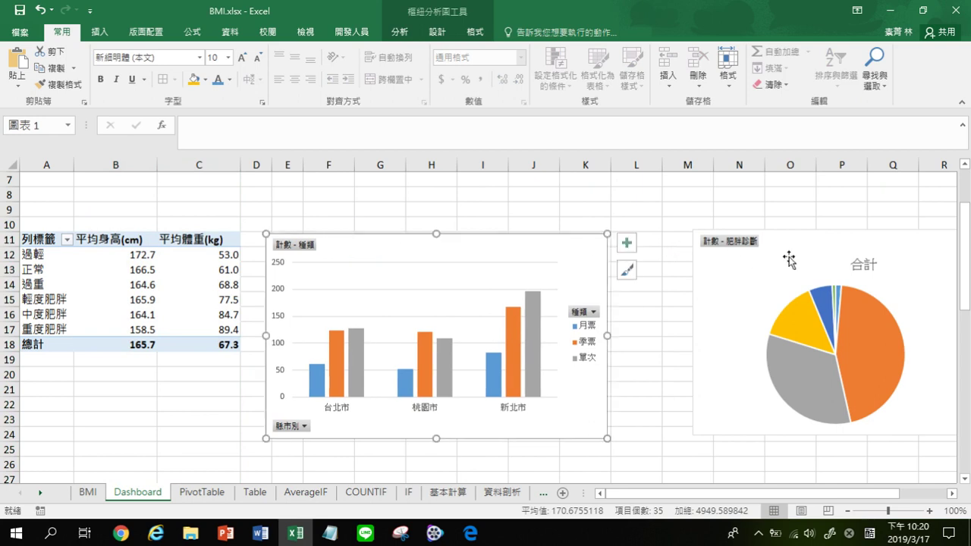
{"action": "left_click_drag", "start_coordinate": [789, 250], "coordinate": [713, 247]}
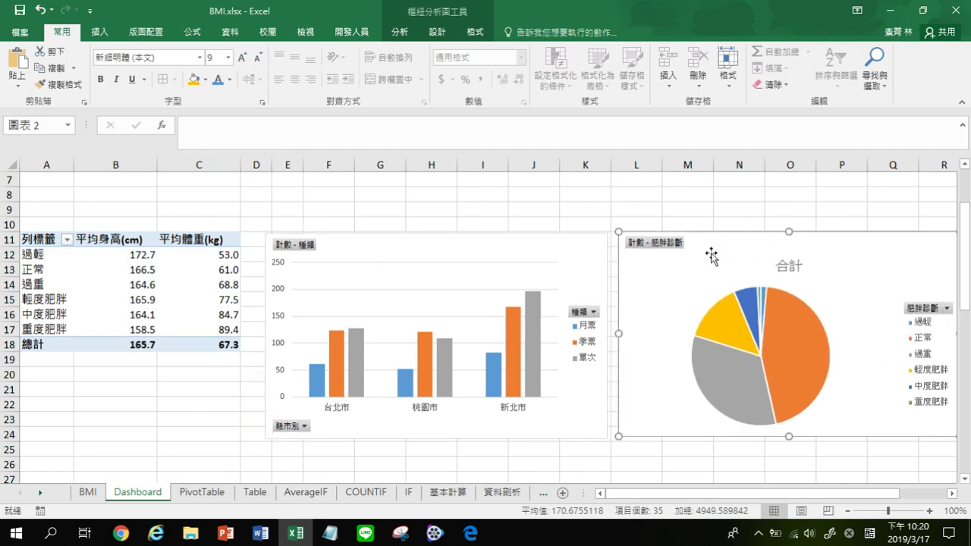
Shrink the column and pie charts together and place them side by side beside the pivot table, with top edges aligned at row 11
{"action": "left_click", "coordinate": [545, 246]}
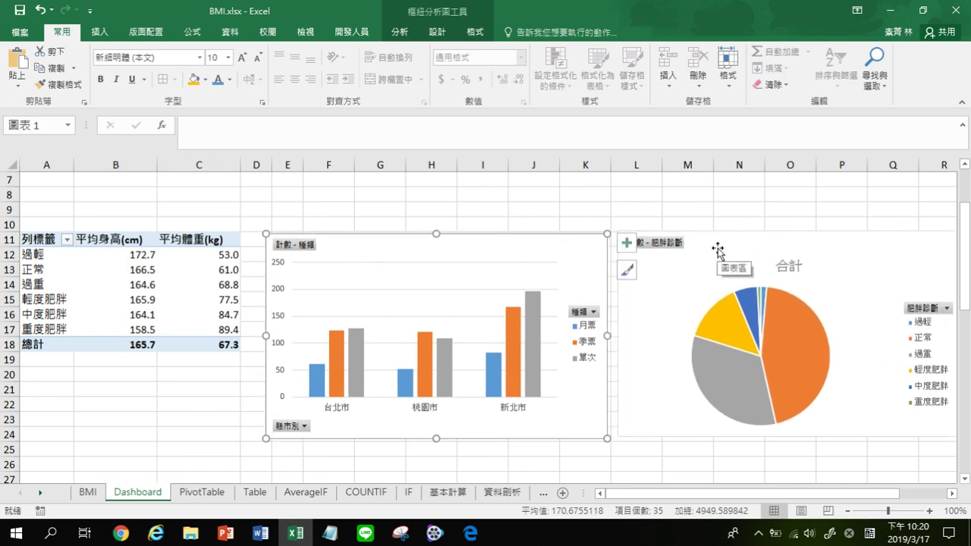
{"action": "left_click", "coordinate": [718, 251], "text": "ctrl"}
{"action": "left_click_drag", "start_coordinate": [265, 234], "coordinate": [316, 271]}
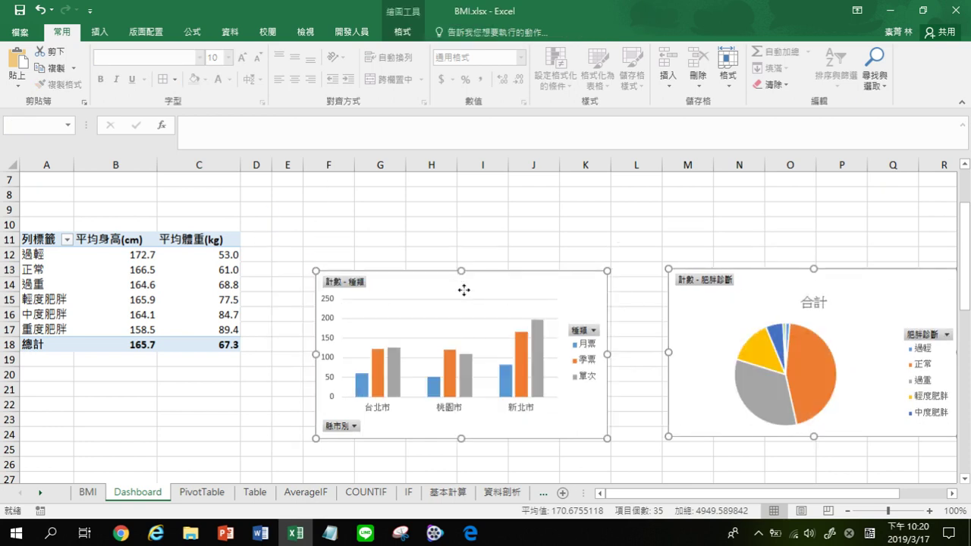
{"action": "left_click_drag", "start_coordinate": [463, 290], "coordinate": [408, 253]}
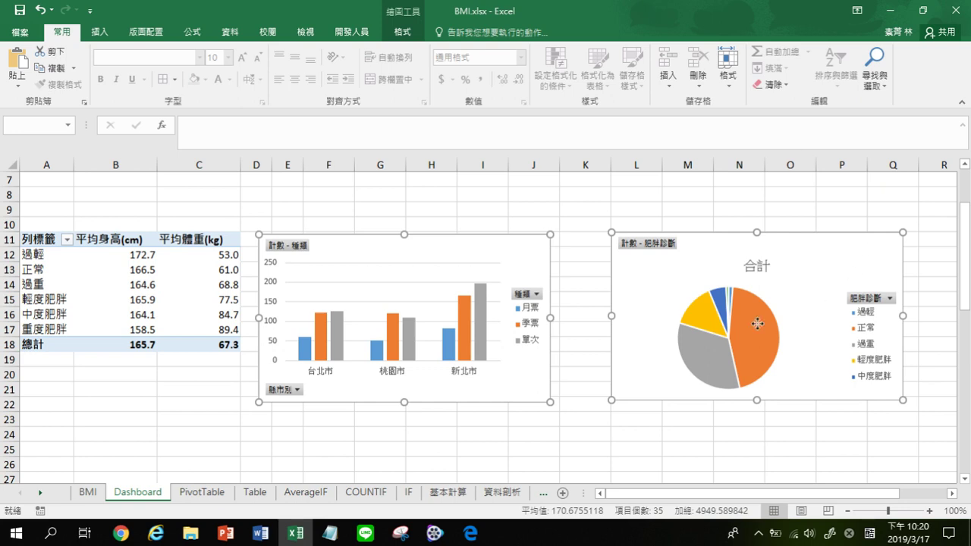
{"action": "left_click", "coordinate": [585, 254]}
{"action": "left_click_drag", "start_coordinate": [709, 246], "coordinate": [671, 254]}
Hide the gridlines (格線) on the Dashboard sheet
{"action": "left_click", "coordinate": [337, 196]}
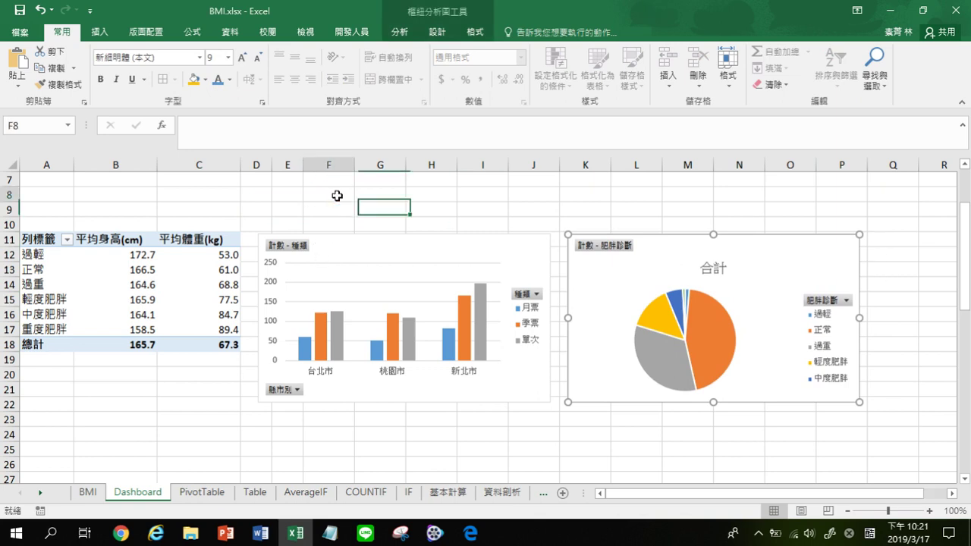
{"action": "left_click", "coordinate": [305, 32]}
{"action": "left_click", "coordinate": [167, 79]}
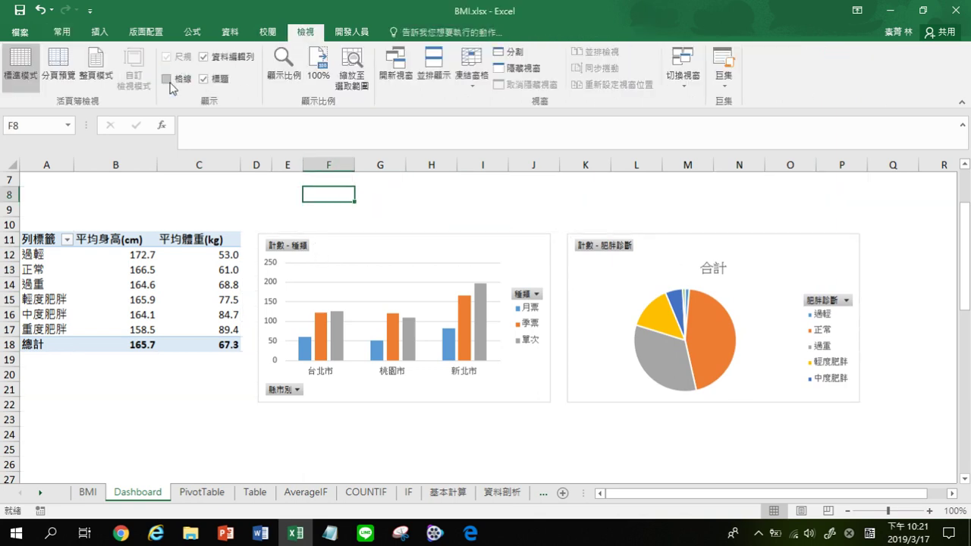
{"action": "left_click", "coordinate": [469, 211]}
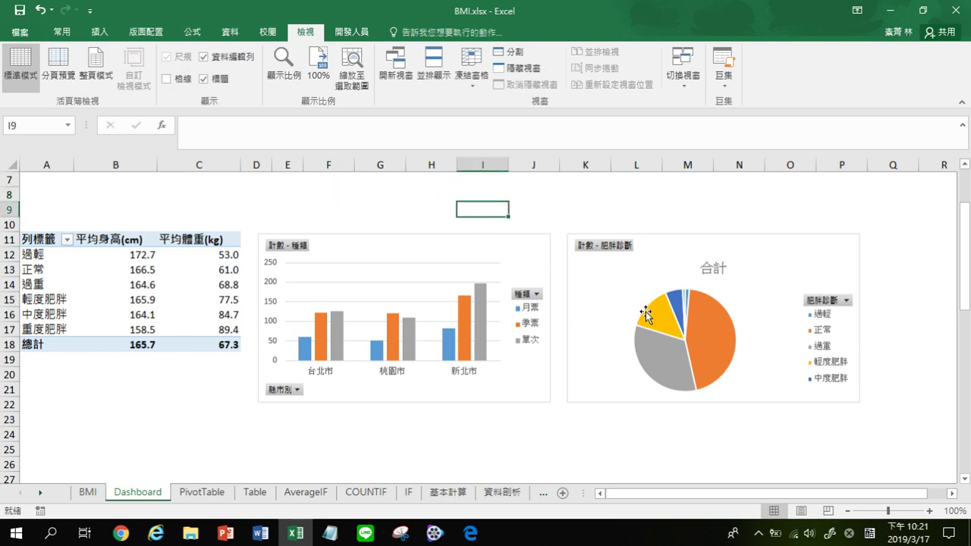
Move the column and pie charts up about one row to start at row 10, with a narrow gap between them
{"action": "scroll", "coordinate": [643, 311], "scroll_direction": "up", "scroll_amount": 2}
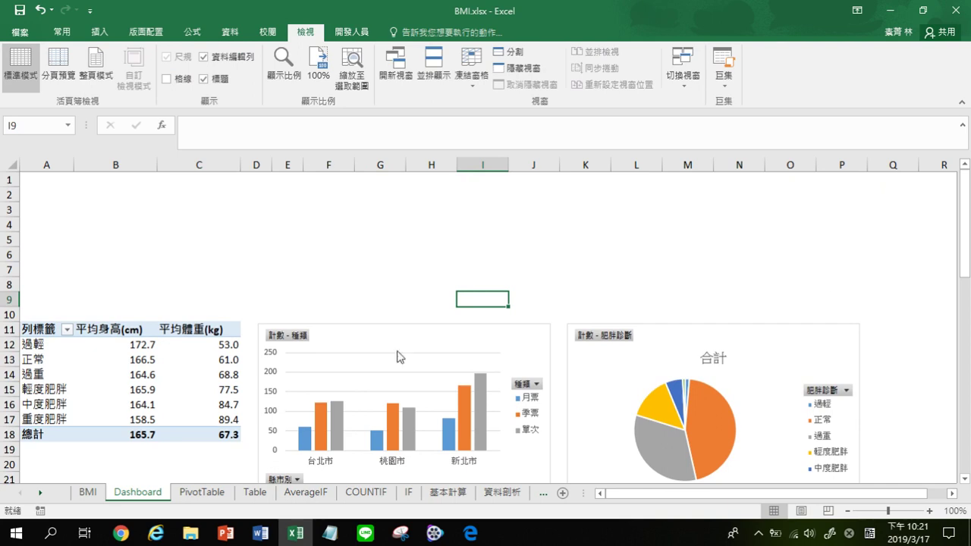
{"action": "mouse_move", "coordinate": [351, 343]}
{"action": "left_mouse_down"}
{"action": "mouse_move", "coordinate": [348, 311]}
{"action": "mouse_move", "coordinate": [350, 326]}
{"action": "left_mouse_up"}
{"action": "mouse_move", "coordinate": [672, 340]}
{"action": "left_mouse_down"}
{"action": "mouse_move", "coordinate": [672, 321]}
{"action": "mouse_move", "coordinate": [673, 329]}
{"action": "left_mouse_up"}
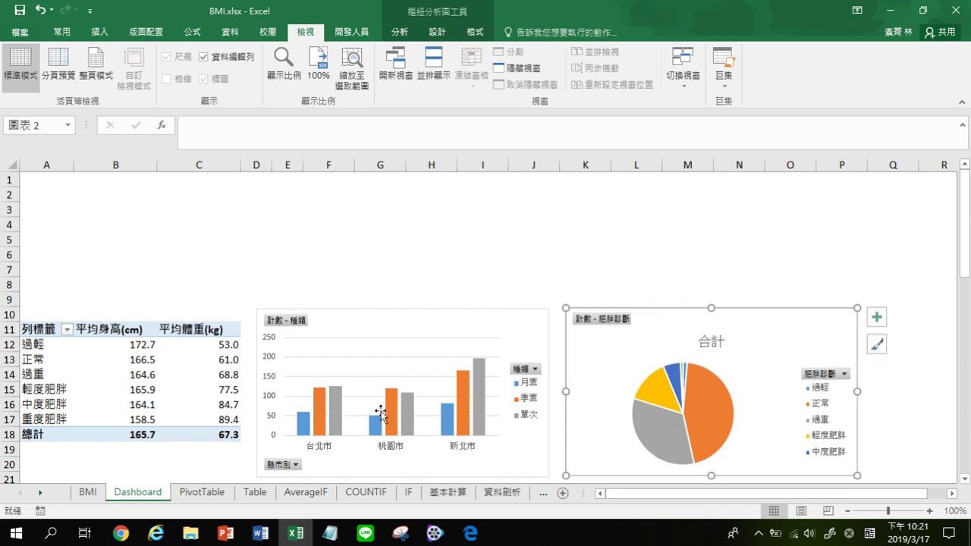
{"action": "left_click_drag", "start_coordinate": [744, 322], "coordinate": [741, 322]}
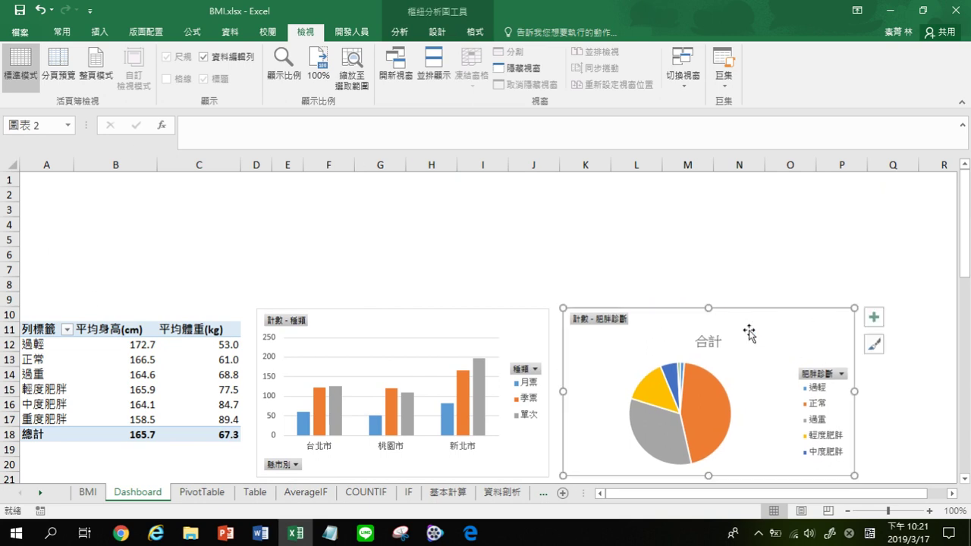
Recolour the pie chart with the blue monochromatic (單色) palette running from dark to light
{"action": "left_click", "coordinate": [400, 32]}
{"action": "left_click", "coordinate": [436, 34]}
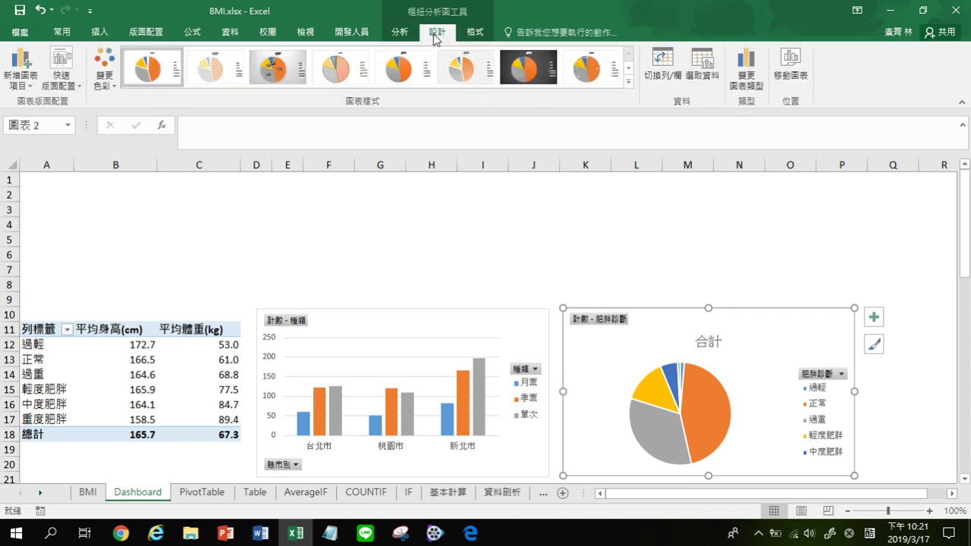
{"action": "left_click", "coordinate": [105, 76]}
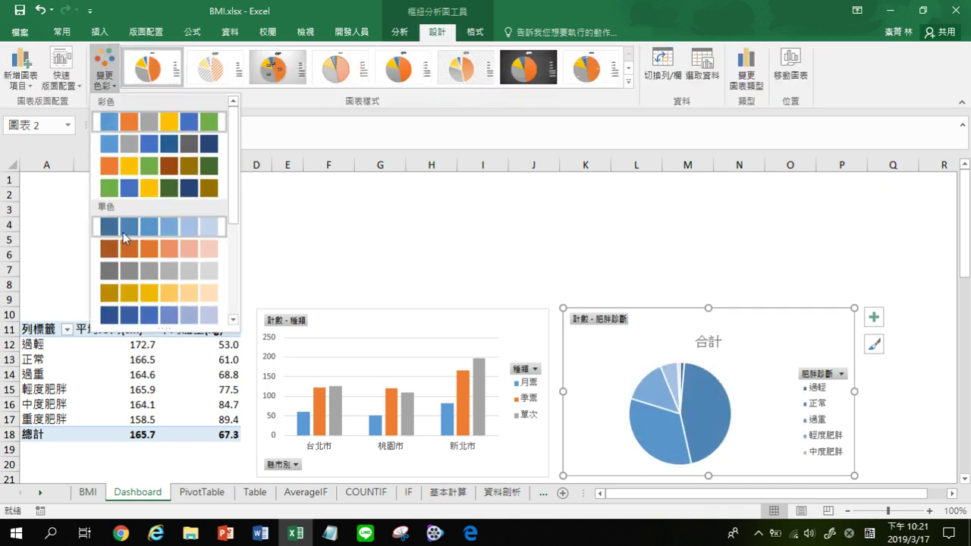
{"action": "left_click", "coordinate": [124, 231]}
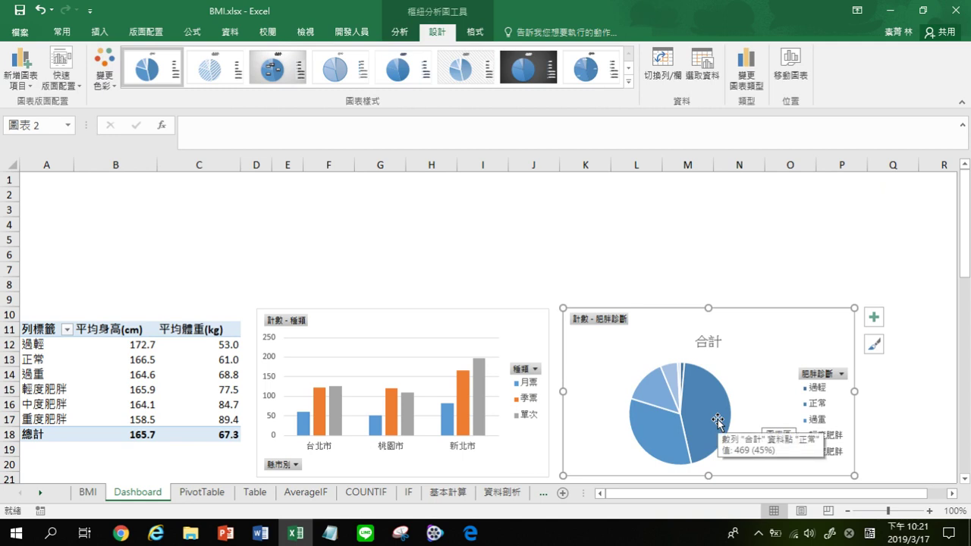
Replace the pie chart's title with 肥胖診斷結果
{"action": "left_click", "coordinate": [703, 342]}
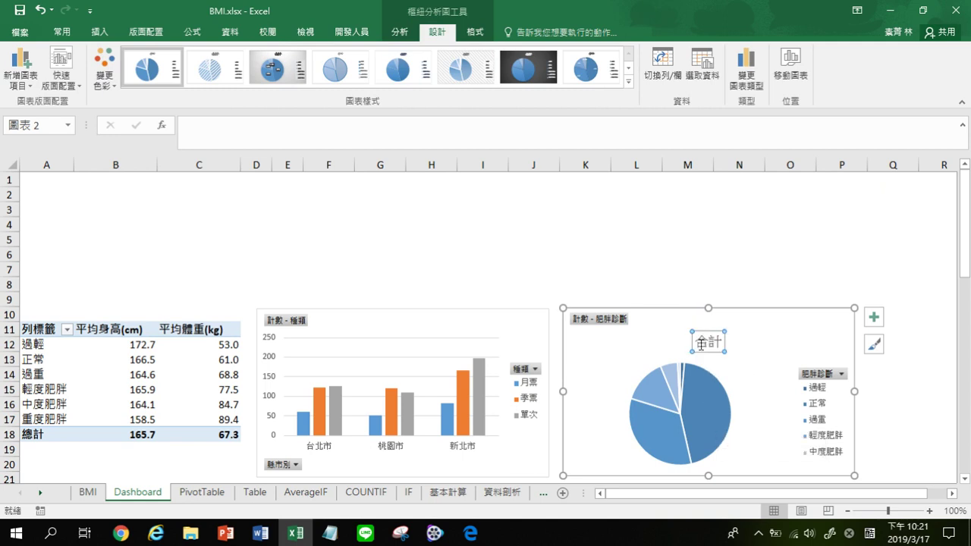
{"action": "left_click", "coordinate": [701, 346]}
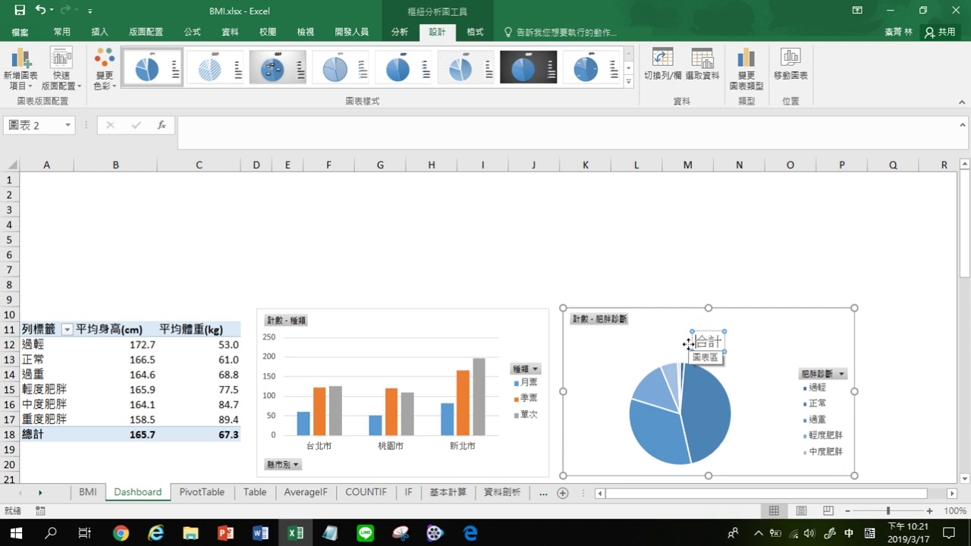
{"action": "type", "text": "肥胖ㄓ"}
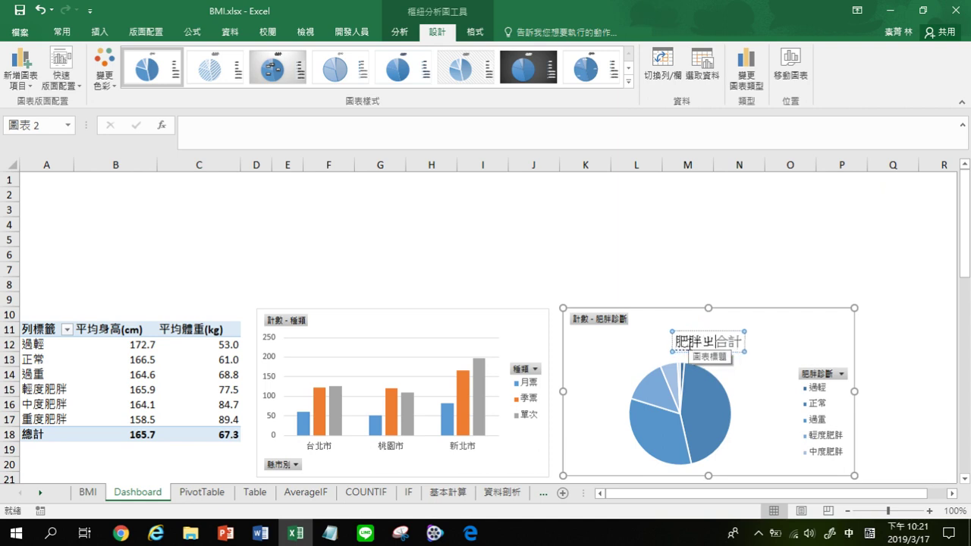
{"action": "type", "text": "診斷"}
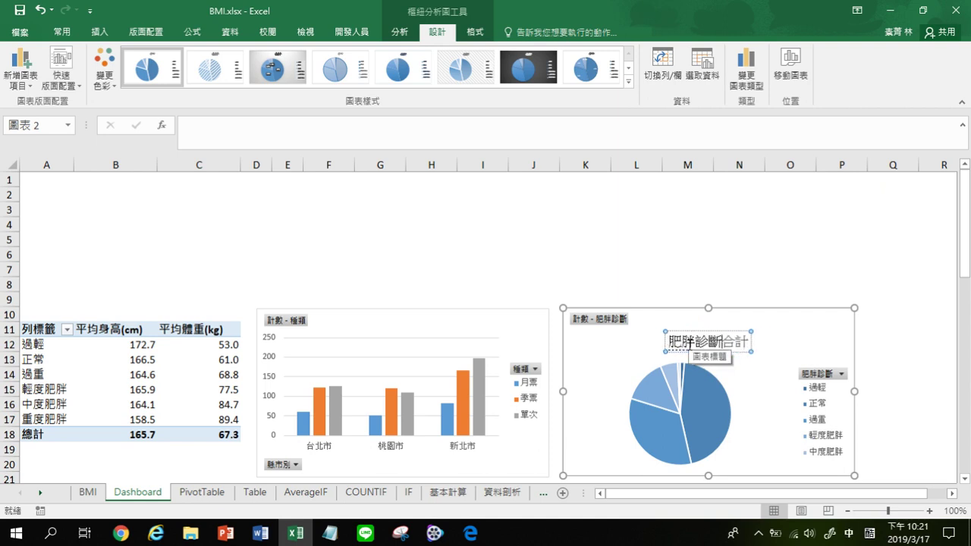
{"action": "type", "text": "結果"}
{"action": "key", "text": "Delete"}
{"action": "key", "text": "Delete"}
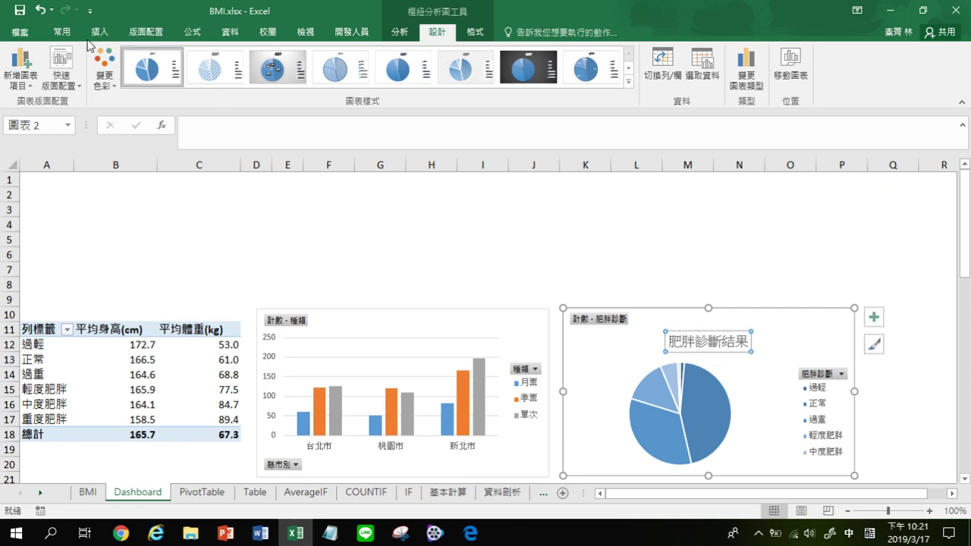
Format the pie chart title in blue 微軟正黑體 and move it slightly up and to the left
{"action": "left_click", "coordinate": [63, 32]}
{"action": "left_click", "coordinate": [199, 57]}
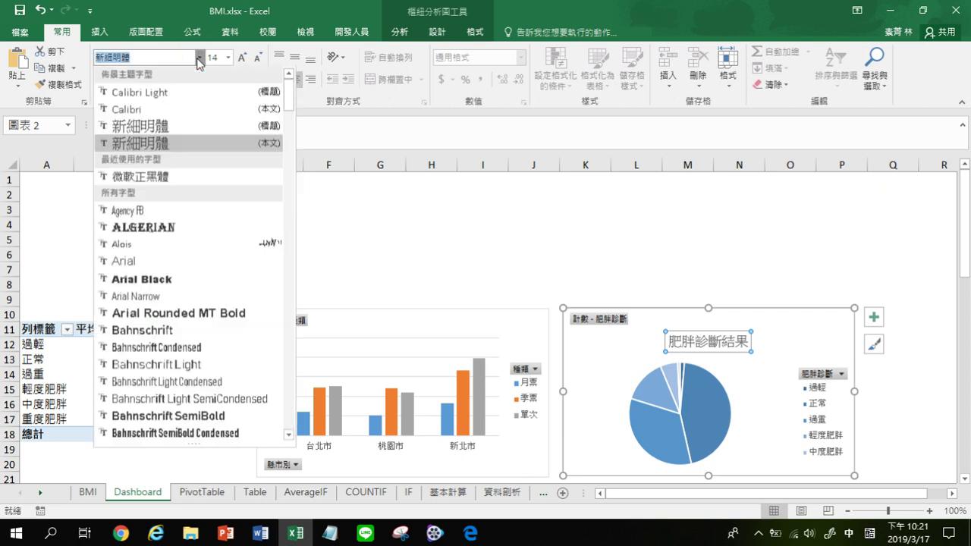
{"action": "left_click", "coordinate": [164, 180]}
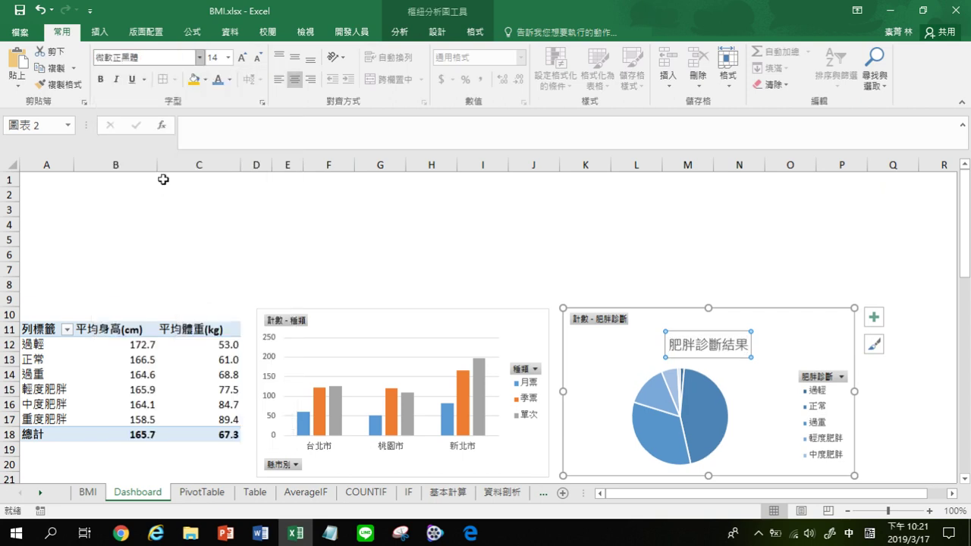
{"action": "left_click", "coordinate": [218, 79]}
{"action": "mouse_move", "coordinate": [722, 356]}
{"action": "left_mouse_down"}
{"action": "mouse_move", "coordinate": [716, 341]}
{"action": "mouse_move", "coordinate": [690, 329]}
{"action": "mouse_move", "coordinate": [690, 341]}
{"action": "mouse_move", "coordinate": [708, 348]}
{"action": "left_mouse_up"}
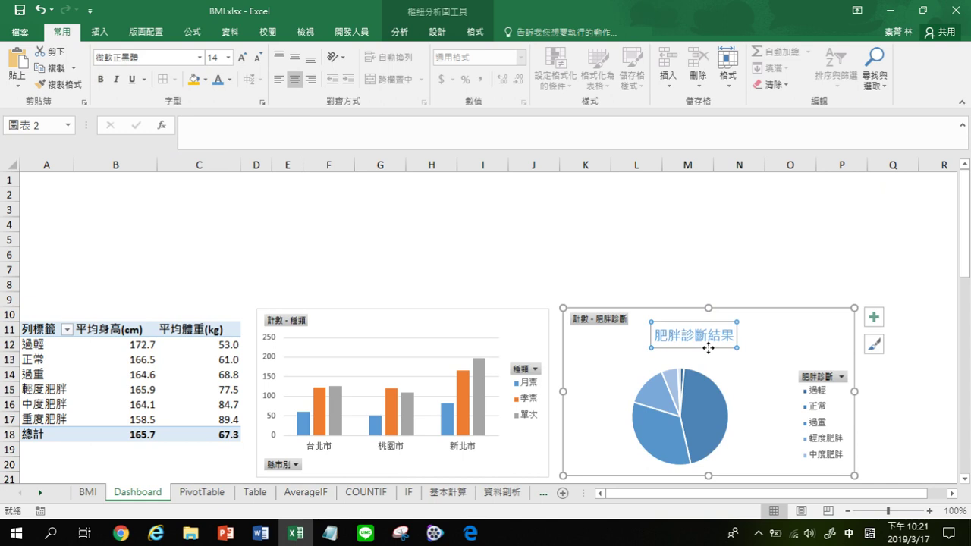
Recolour the column chart with the same blue monochromatic (單色) palette as the pie chart
{"action": "left_click", "coordinate": [375, 320]}
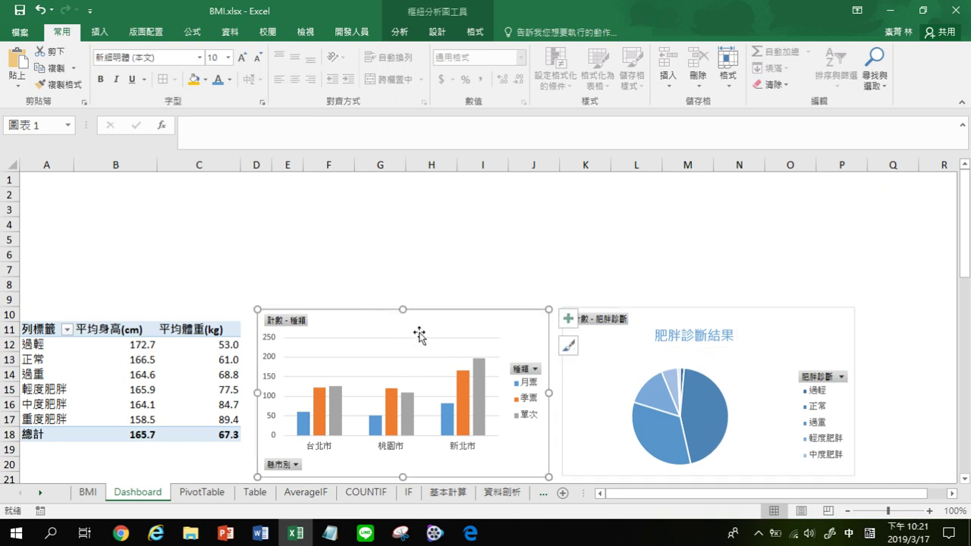
{"action": "left_click", "coordinate": [400, 32]}
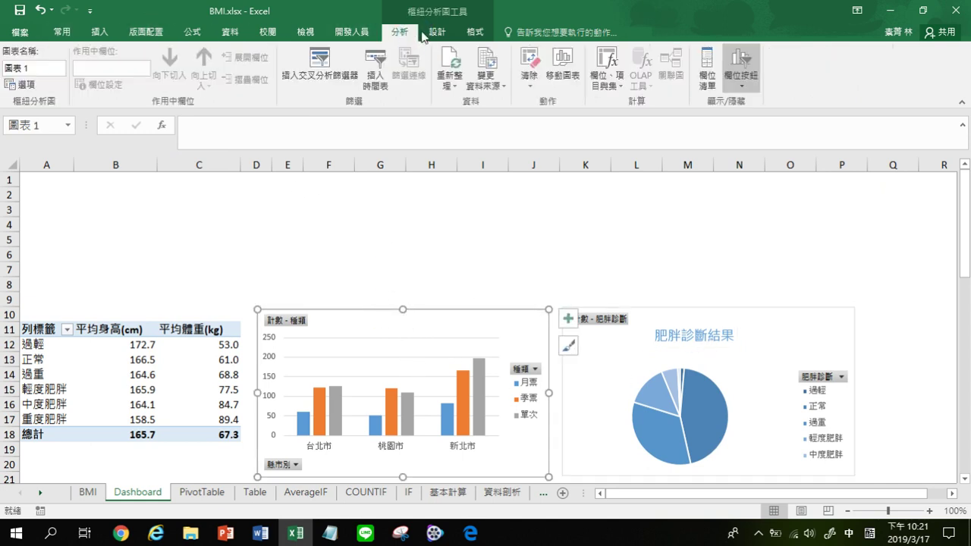
{"action": "left_click", "coordinate": [438, 32]}
{"action": "left_click", "coordinate": [114, 78]}
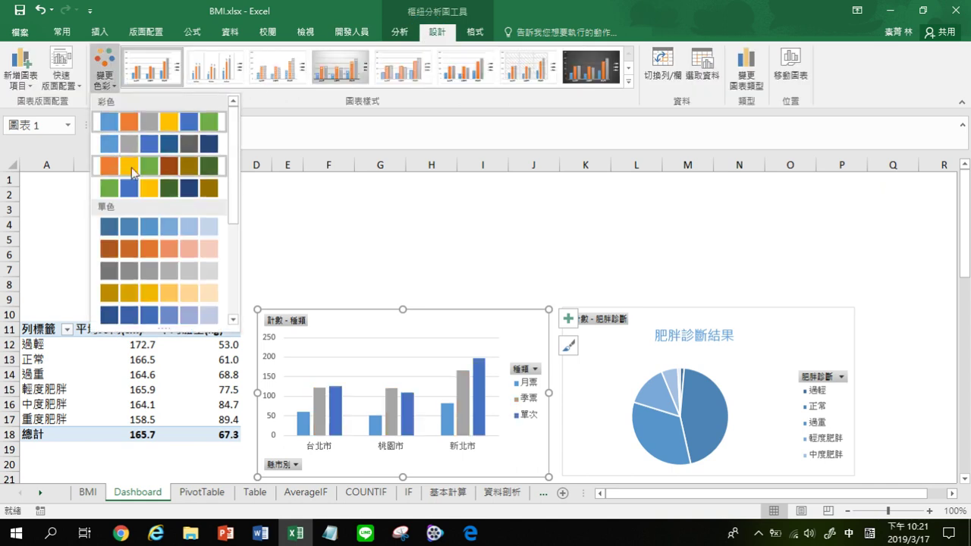
{"action": "left_click", "coordinate": [139, 224]}
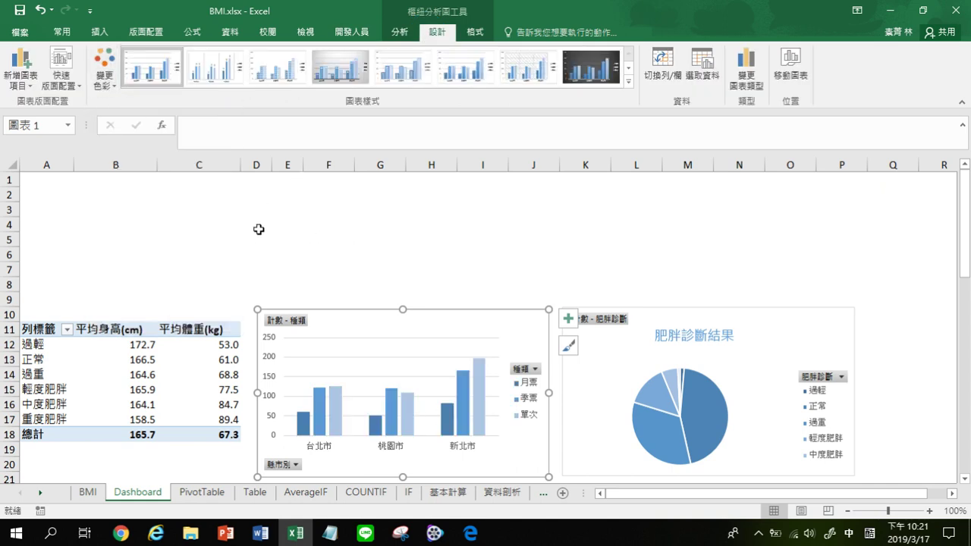
Check the slicer fields required by example 1-27 in the PowerPoint slides and return to the Excel workbook
{"action": "left_click", "coordinate": [721, 343]}
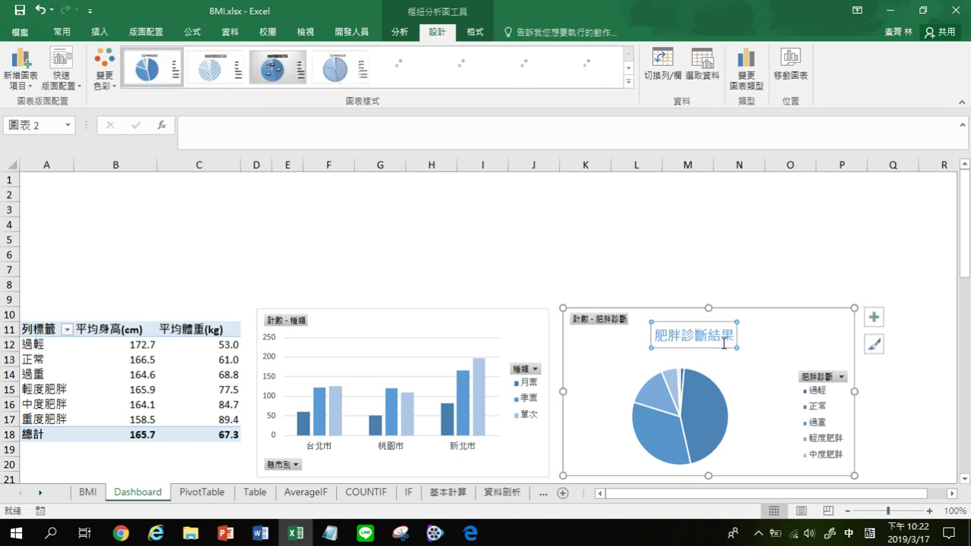
{"action": "left_click", "coordinate": [87, 223]}
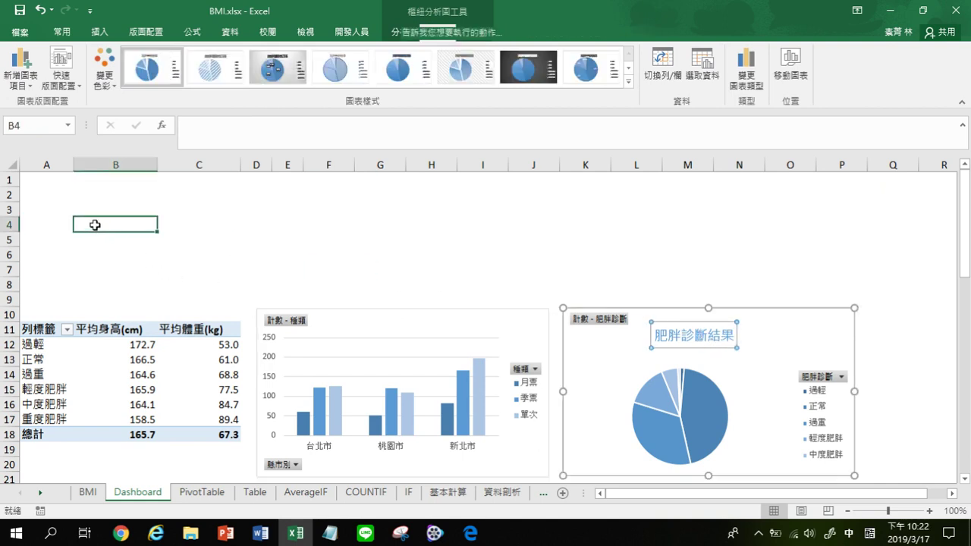
{"action": "left_click", "coordinate": [52, 189]}
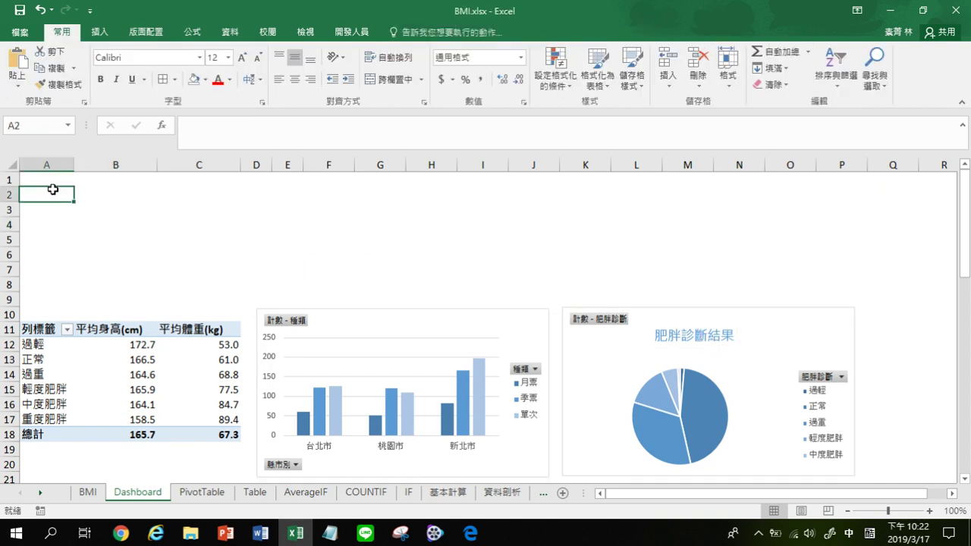
{"action": "left_click", "coordinate": [226, 534]}
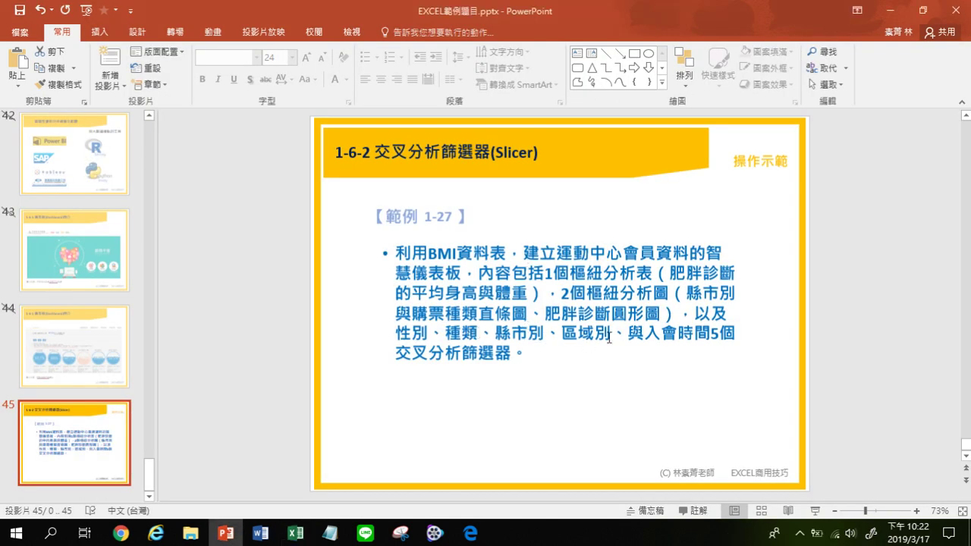
{"action": "left_click", "coordinate": [295, 535]}
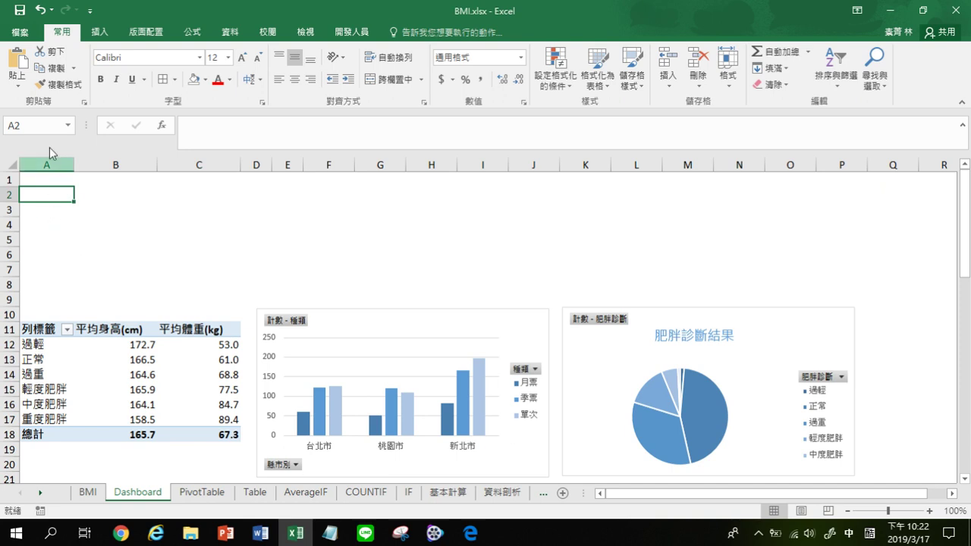
Insert slicers for 性別, 種類, 縣市別, 區域別 and 入會時間 from the average height and weight pivot table
{"action": "left_click", "coordinate": [37, 328]}
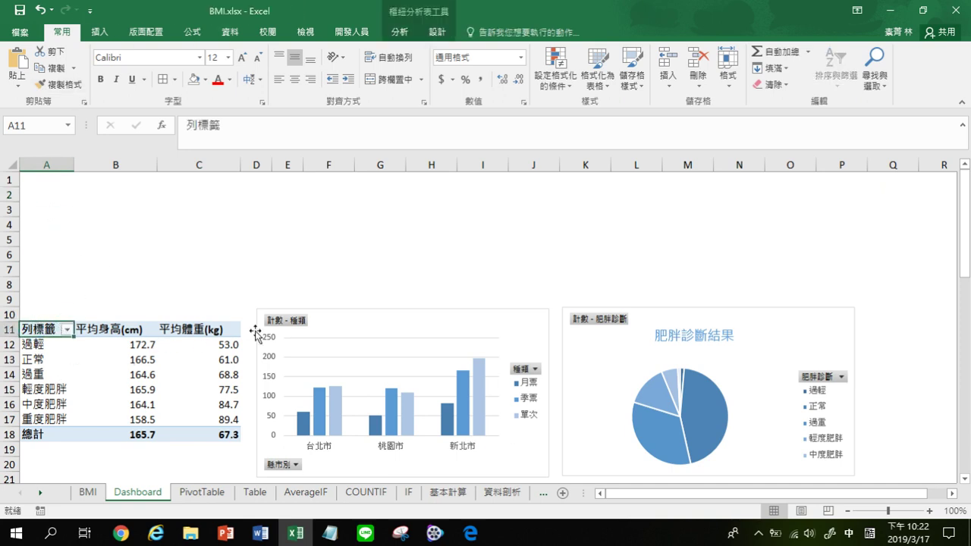
{"action": "left_click", "coordinate": [397, 32]}
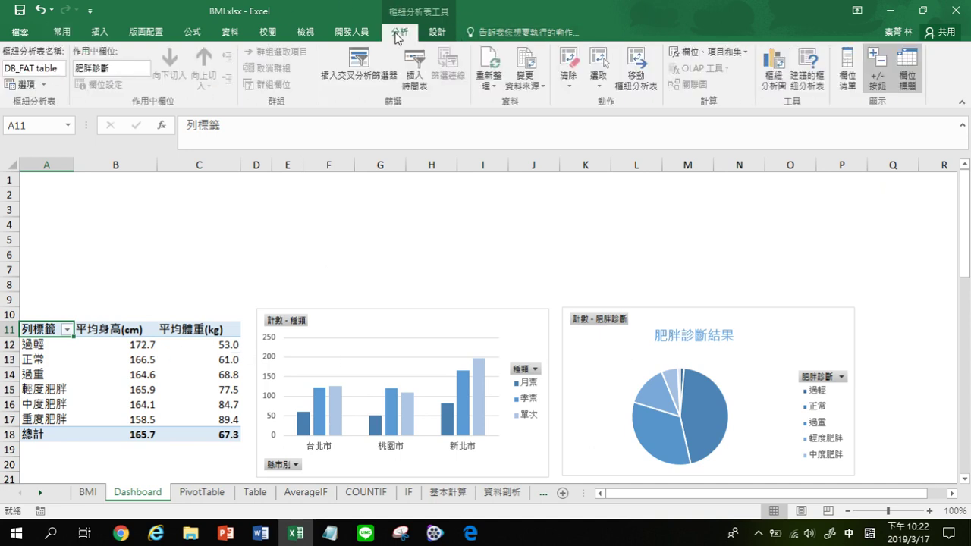
{"action": "left_click", "coordinate": [345, 76]}
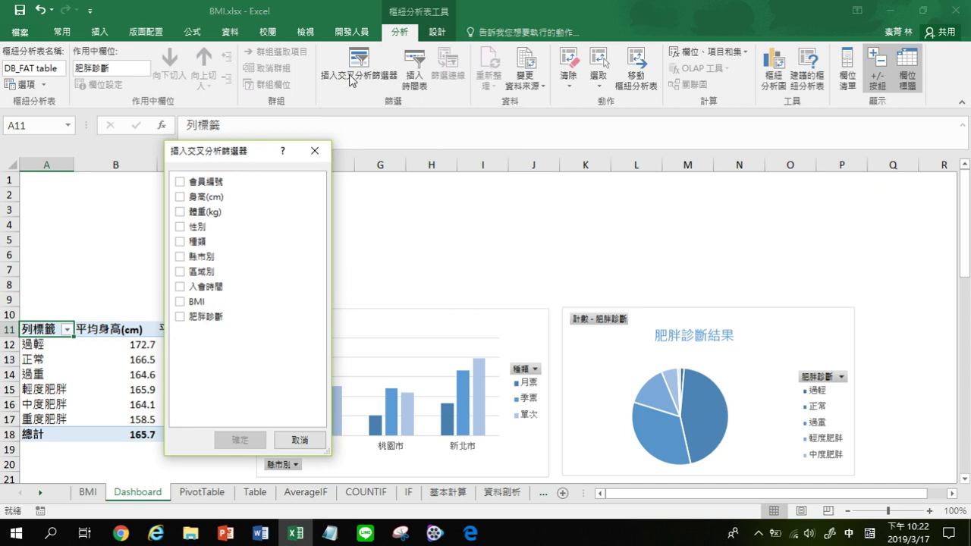
{"action": "left_click", "coordinate": [179, 227]}
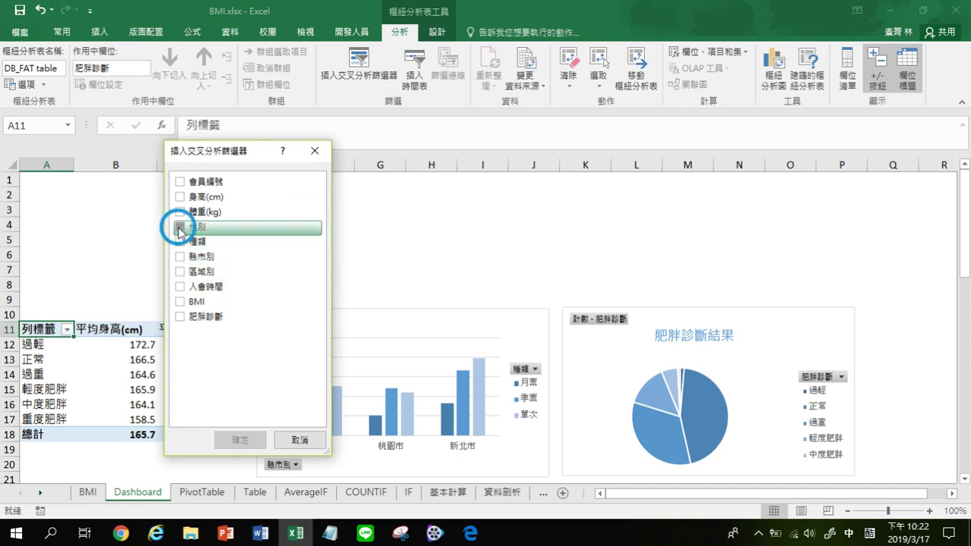
{"action": "left_click", "coordinate": [180, 241]}
{"action": "left_click", "coordinate": [180, 256]}
{"action": "left_click", "coordinate": [181, 272]}
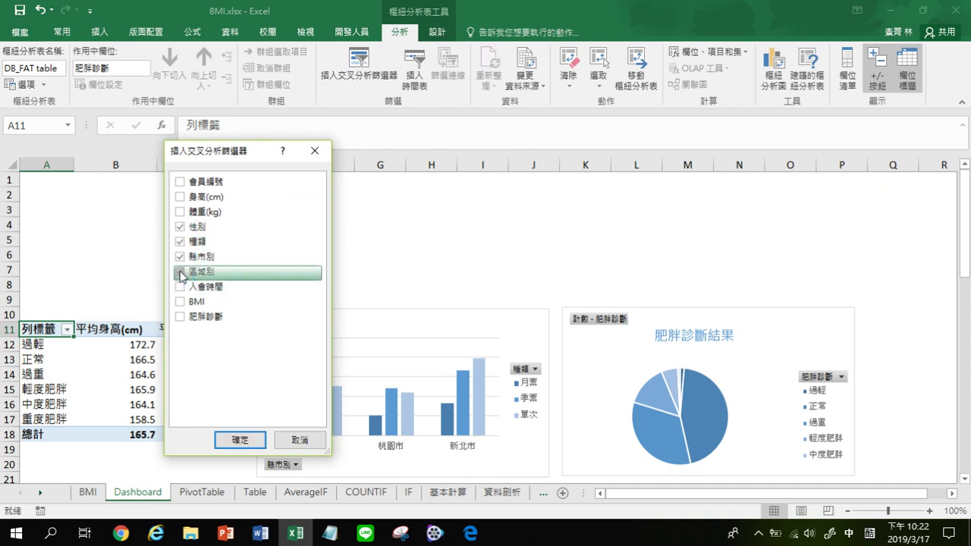
{"action": "left_click", "coordinate": [180, 287]}
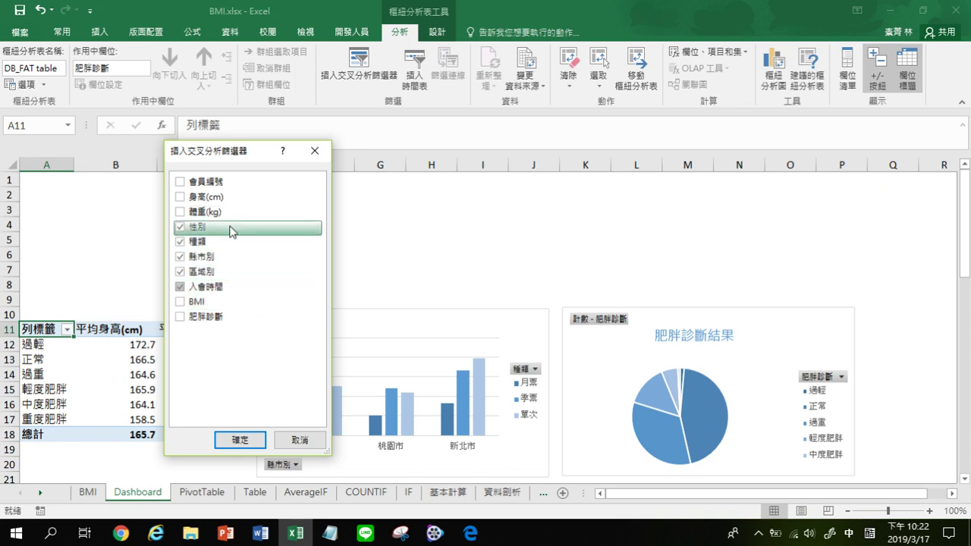
{"action": "left_click", "coordinate": [240, 440]}
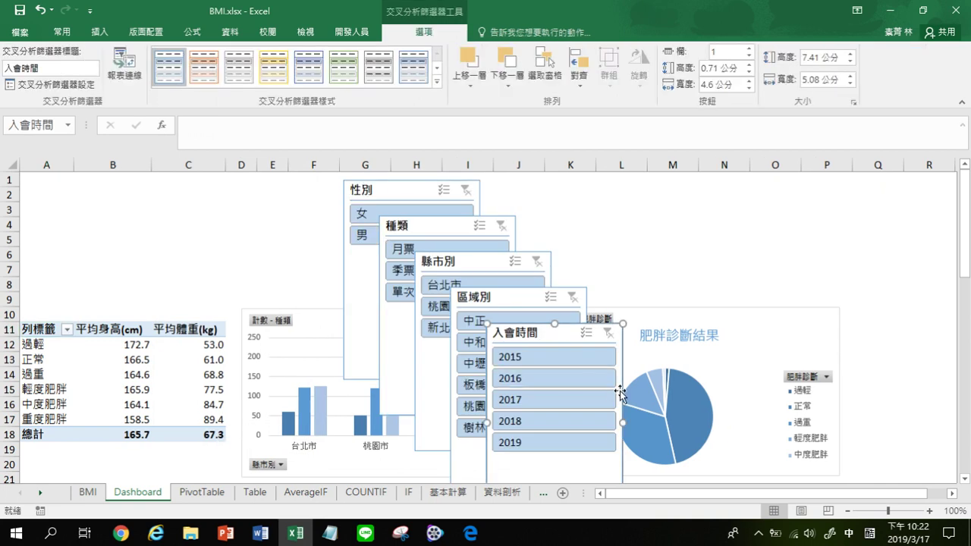
Move the 性別 slicer over the pivot table's left part and place the 種類 slicer beside it at the same height
{"action": "left_click", "coordinate": [632, 206]}
{"action": "left_click_drag", "start_coordinate": [374, 193], "coordinate": [64, 244]}
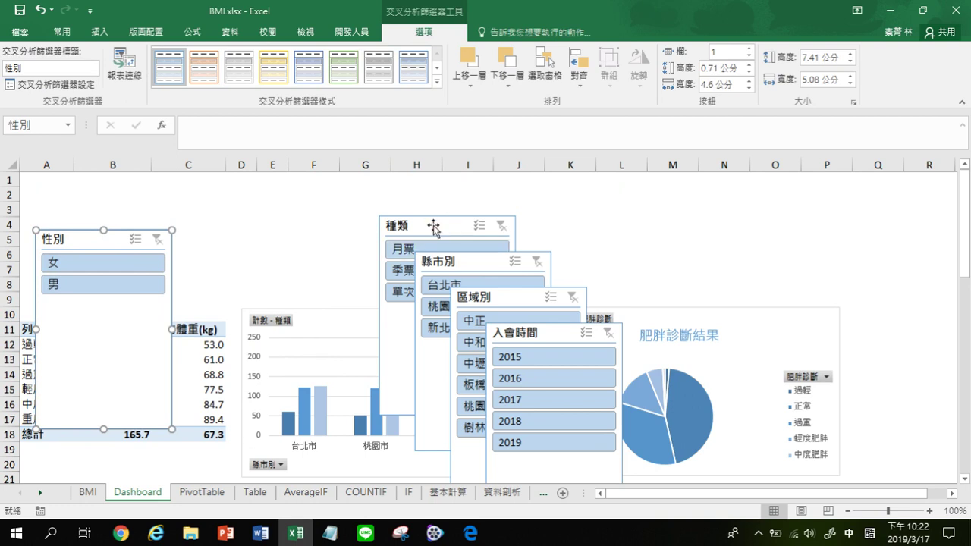
{"action": "left_click_drag", "start_coordinate": [434, 226], "coordinate": [250, 241]}
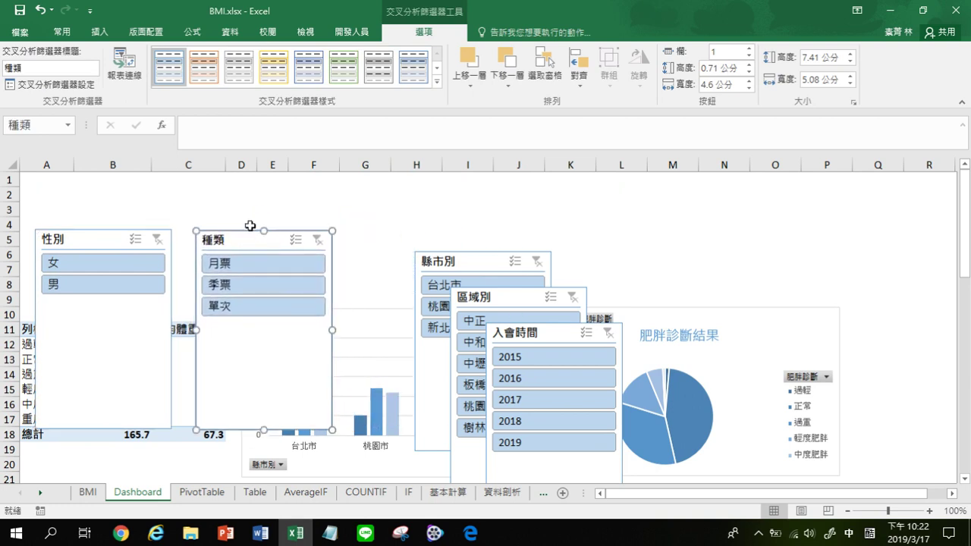
Set the 性別 slicer to 2 columns and shorten its frame to fit the single row of buttons
{"action": "left_click", "coordinate": [110, 226]}
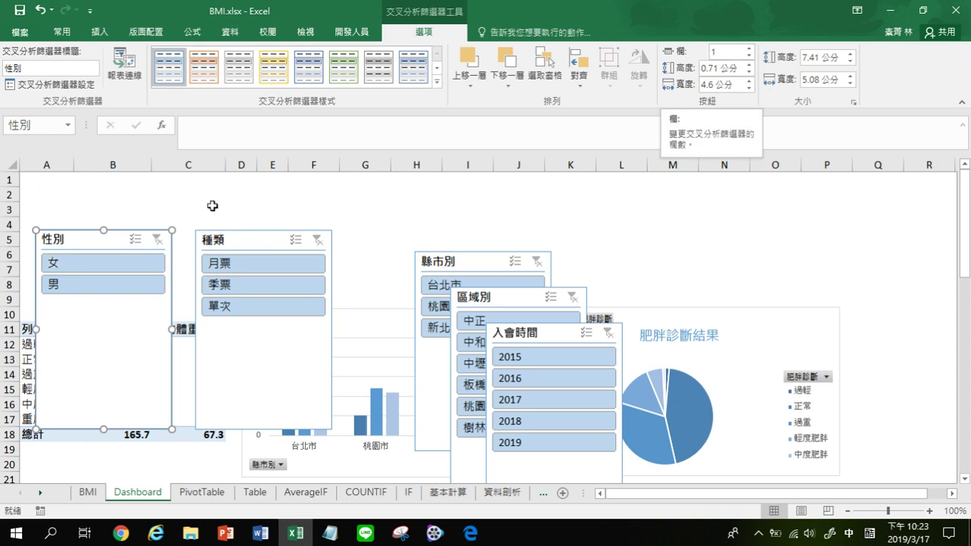
{"action": "left_click", "coordinate": [715, 53]}
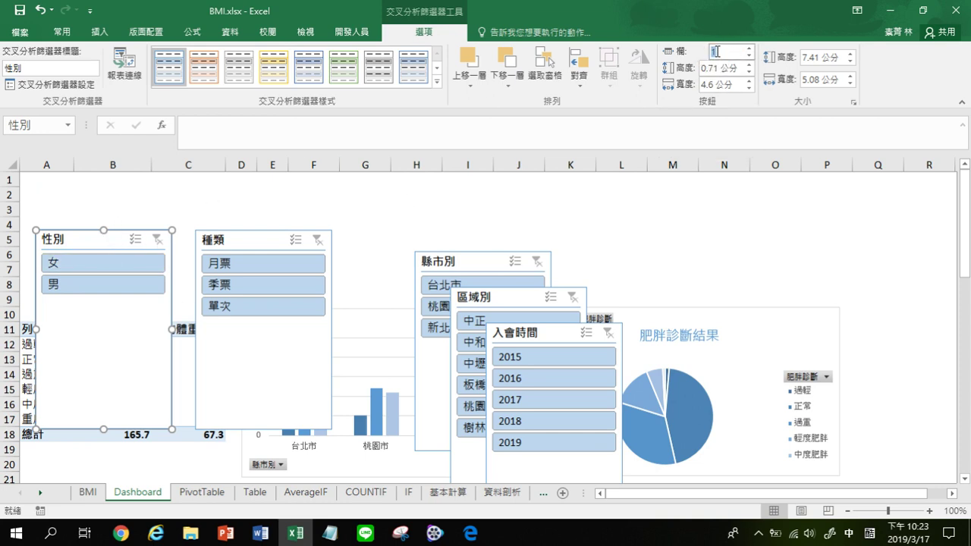
{"action": "type", "text": "2"}
{"action": "key", "text": "Return"}
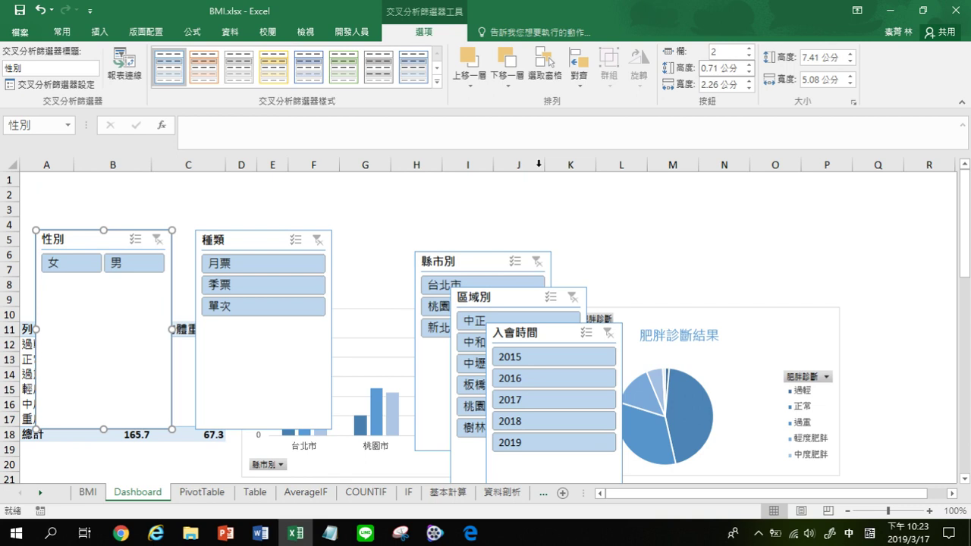
{"action": "left_click", "coordinate": [114, 264]}
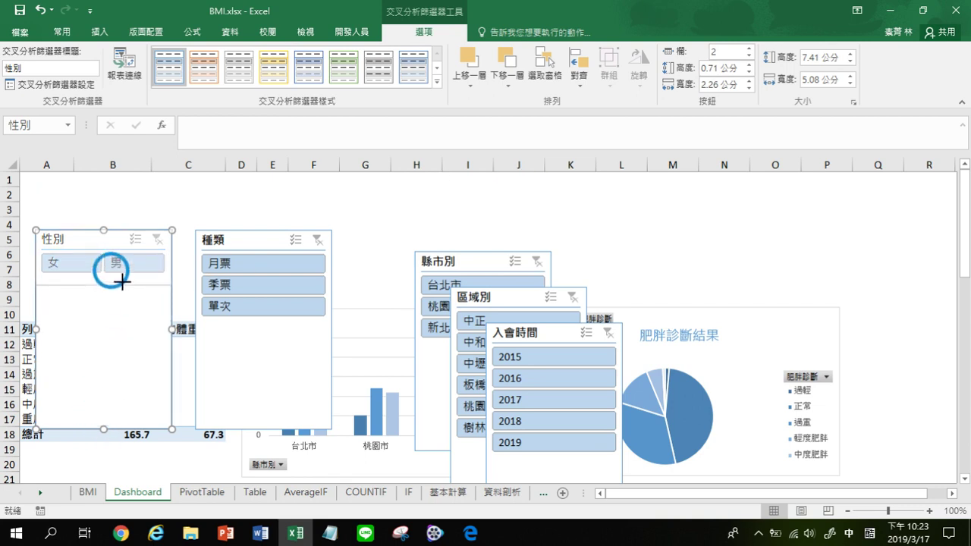